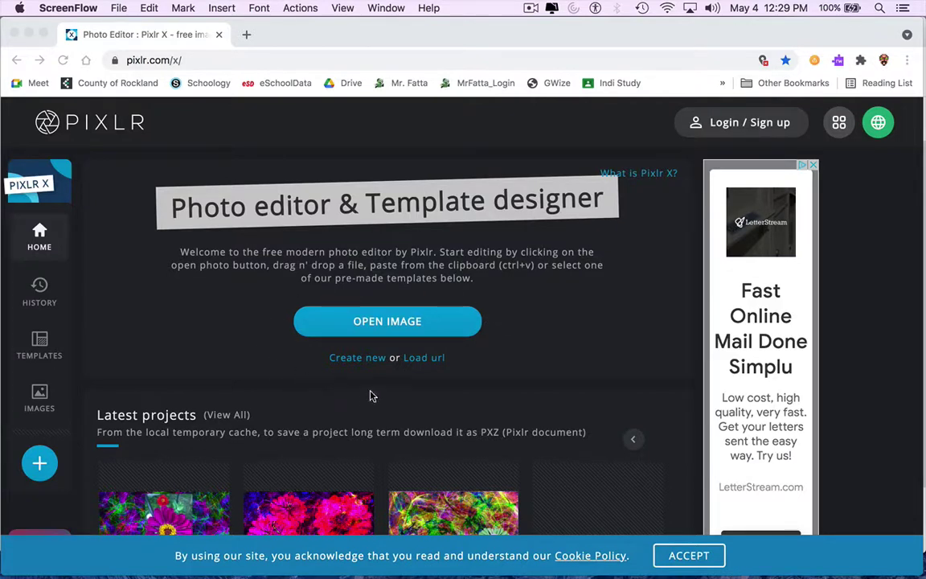
Open Flamepainter_Difference_02.jpg from the Downloads folder as the Pixlr X background image
{"action": "left_click", "coordinate": [400, 328]}
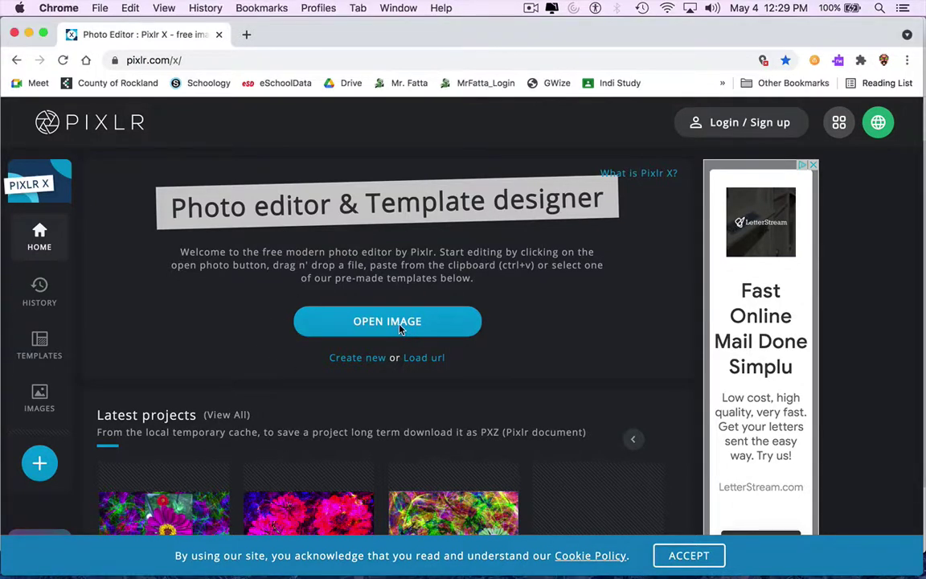
{"action": "left_click", "coordinate": [396, 323]}
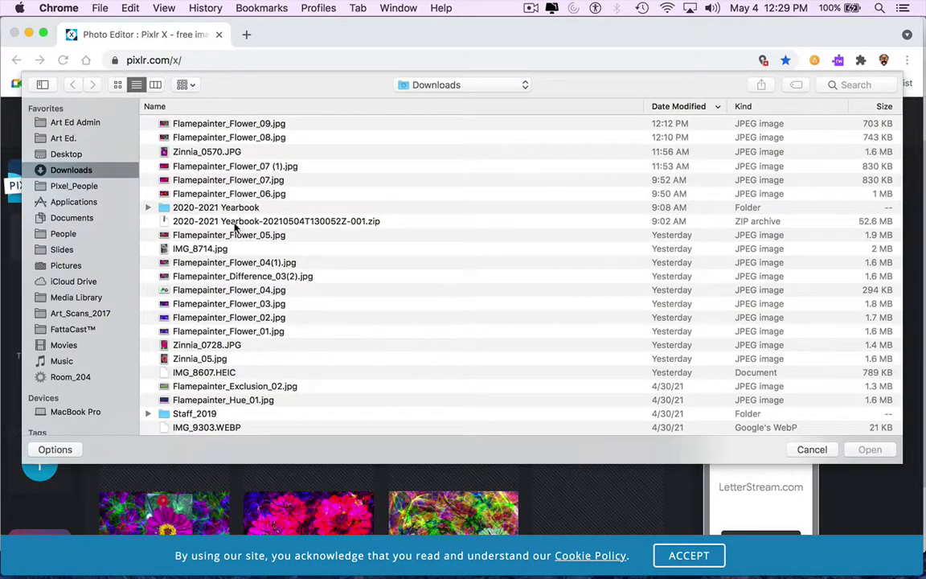
{"action": "scroll", "coordinate": [229, 313], "scroll_direction": "down", "scroll_amount": 10}
{"action": "left_click", "coordinate": [233, 272]}
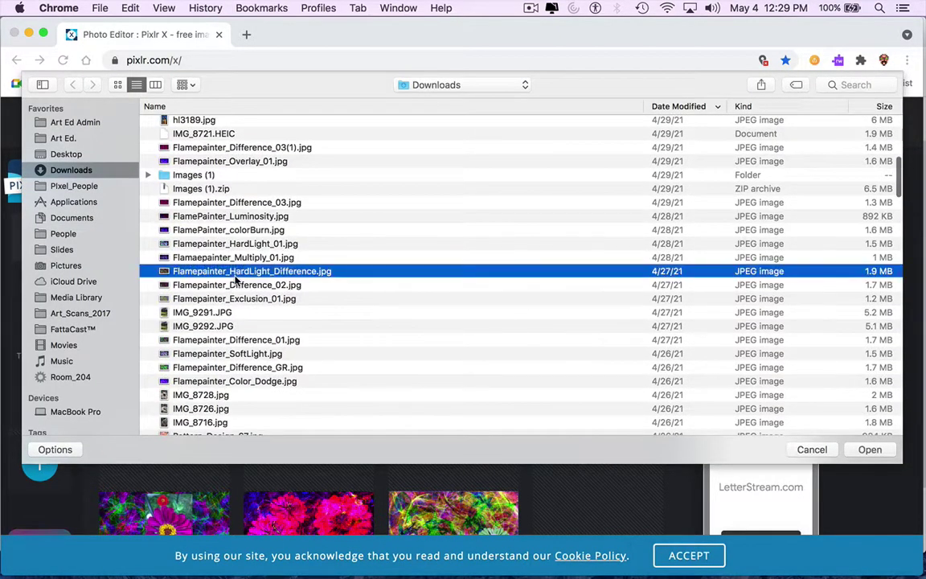
{"action": "left_click", "coordinate": [246, 285]}
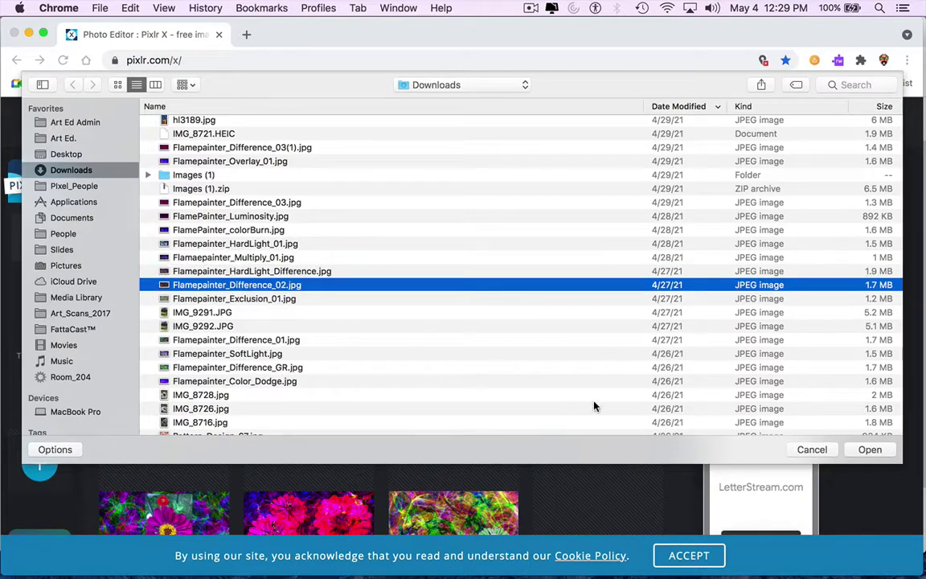
{"action": "left_click", "coordinate": [870, 450]}
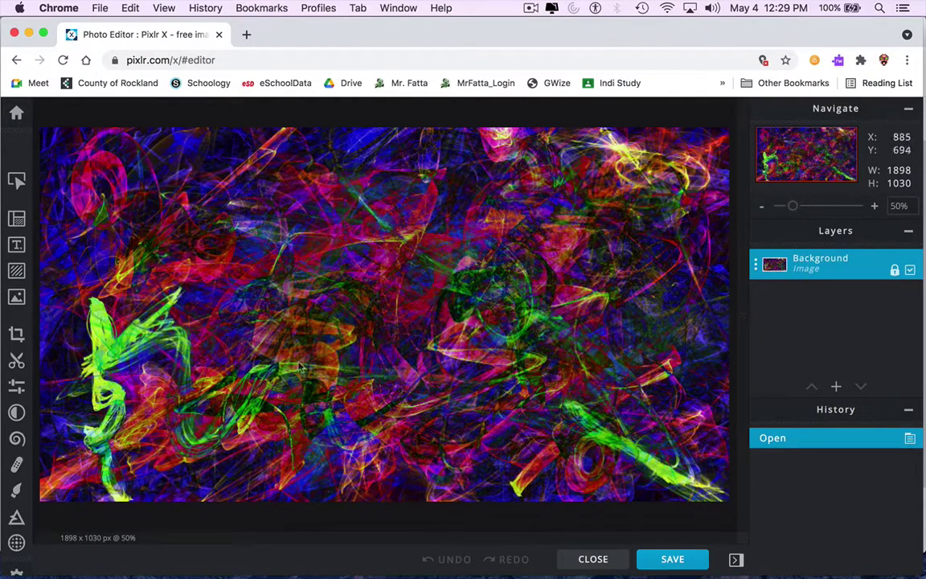
Add the Zinnia_0570.JPG photo as a new layer
{"action": "left_click", "coordinate": [16, 305]}
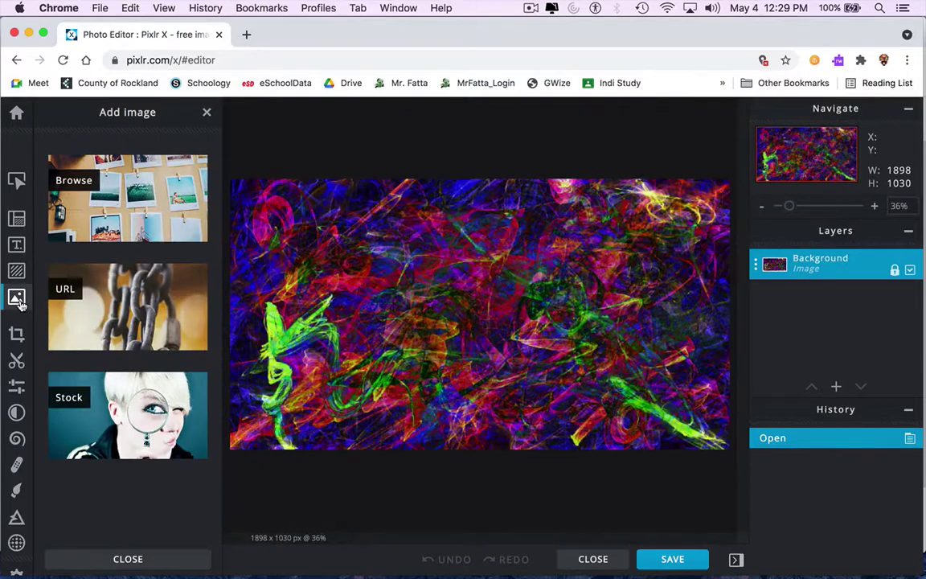
{"action": "left_click", "coordinate": [125, 210]}
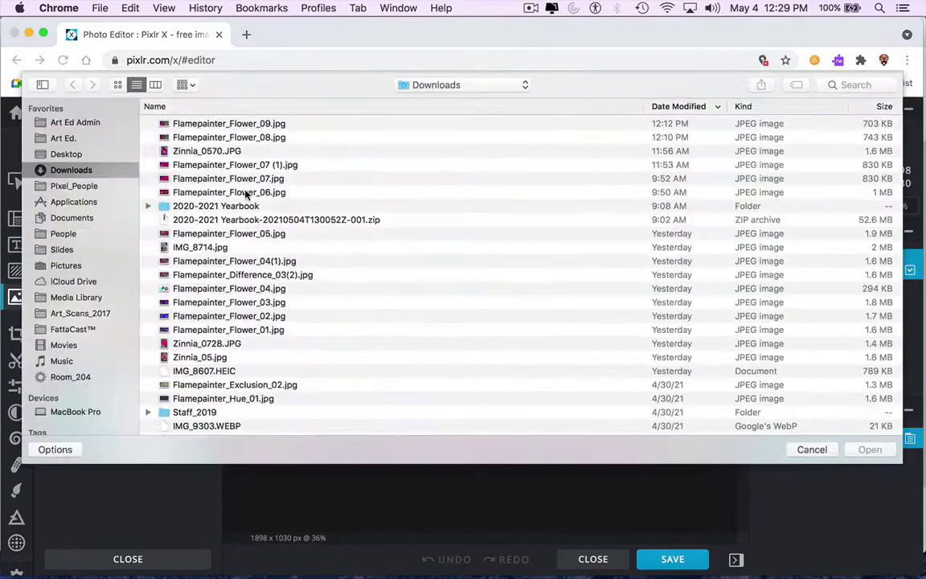
{"action": "left_click", "coordinate": [210, 153]}
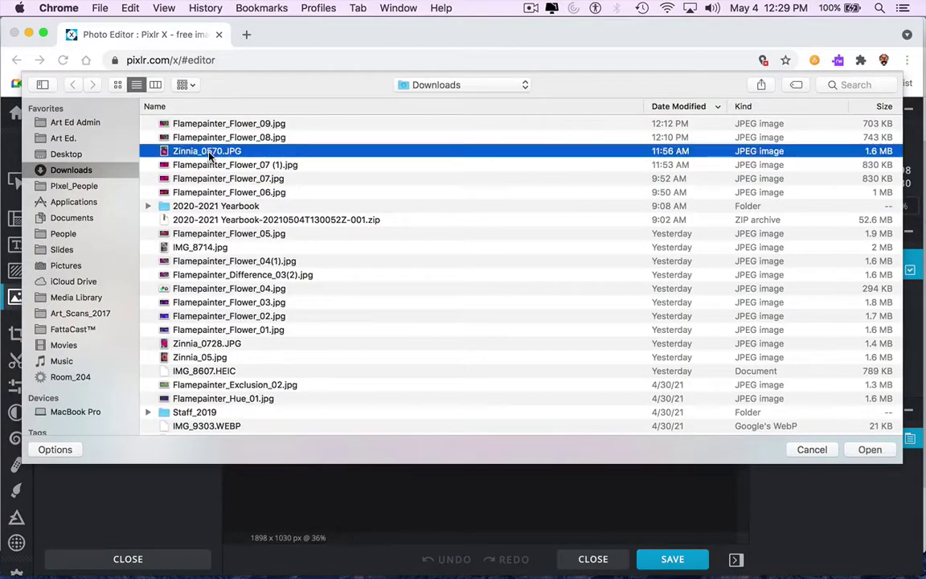
{"action": "left_click", "coordinate": [870, 450]}
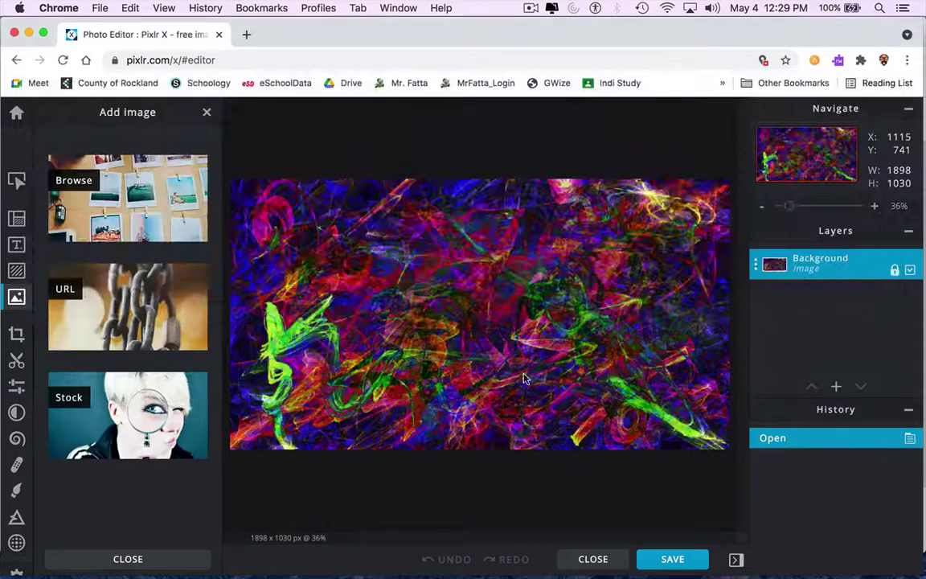
Shrink the zinnia layer from its corner and centre it over the flame background
{"action": "left_click_drag", "start_coordinate": [348, 247], "coordinate": [407, 270]}
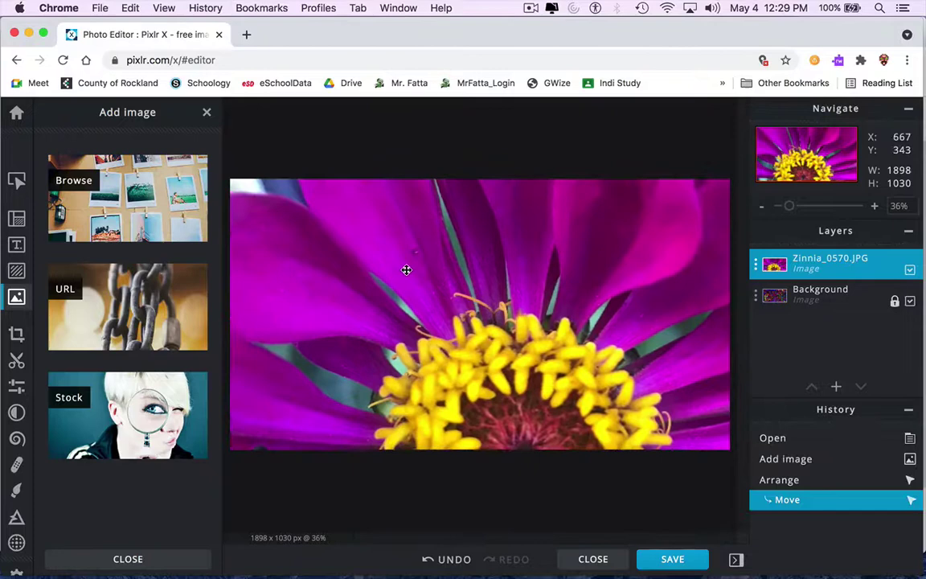
{"action": "left_click_drag", "start_coordinate": [298, 194], "coordinate": [393, 298]}
{"action": "left_click_drag", "start_coordinate": [341, 216], "coordinate": [361, 355]}
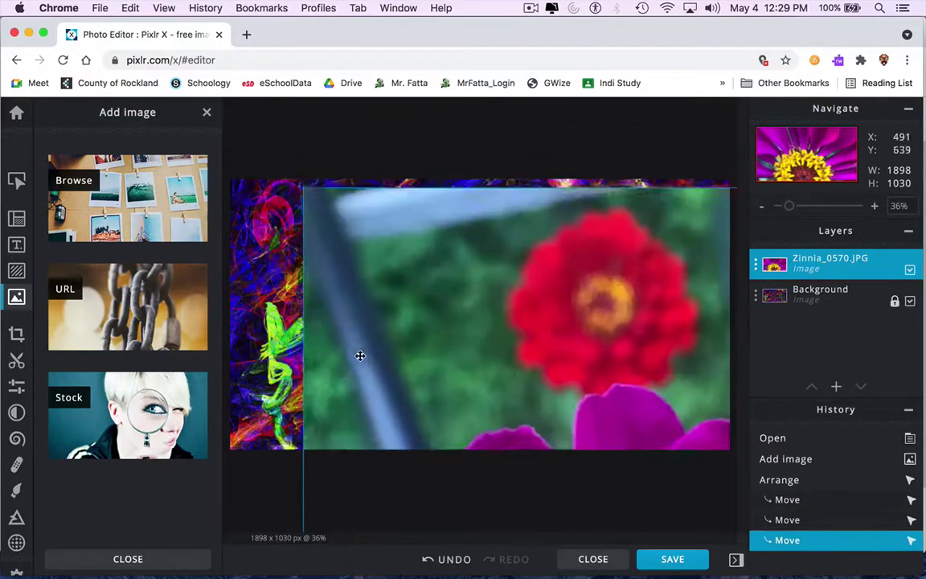
{"action": "left_click_drag", "start_coordinate": [304, 185], "coordinate": [450, 364]}
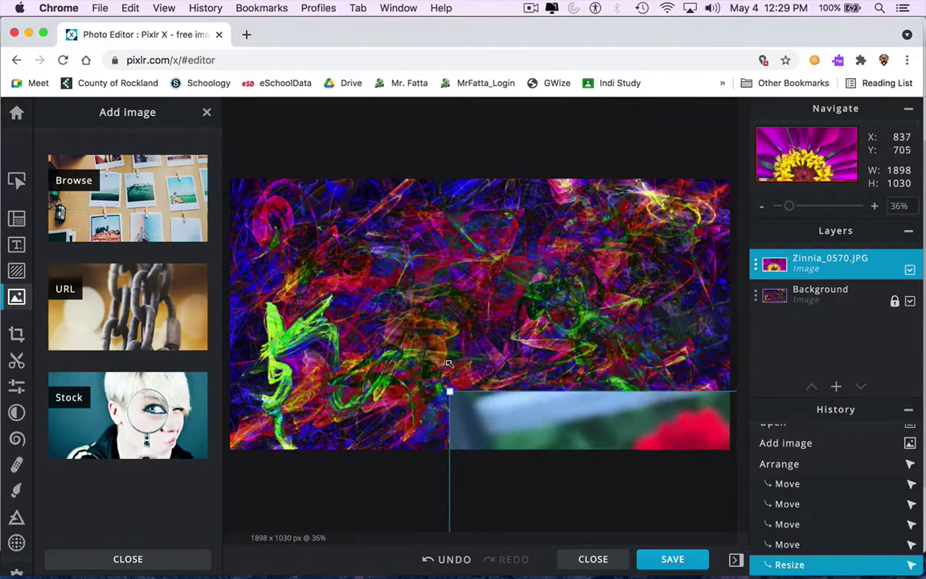
{"action": "left_click_drag", "start_coordinate": [507, 435], "coordinate": [334, 227]}
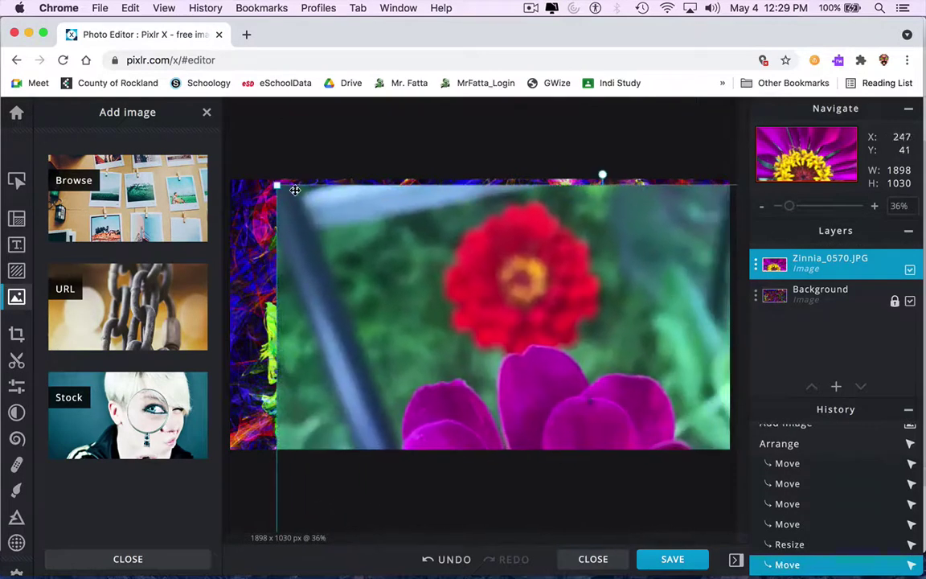
{"action": "left_click_drag", "start_coordinate": [280, 187], "coordinate": [450, 385]}
{"action": "left_click_drag", "start_coordinate": [506, 430], "coordinate": [362, 209]}
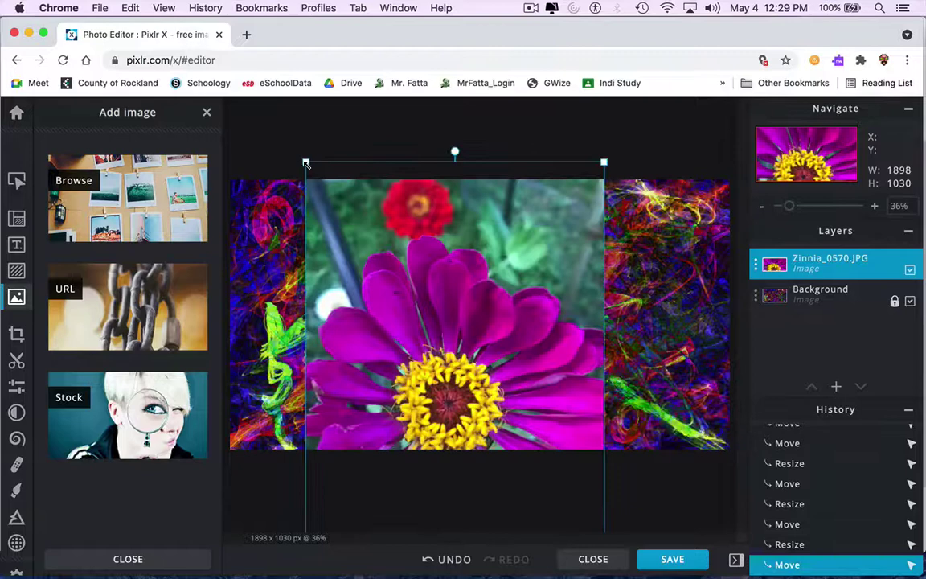
{"action": "left_click_drag", "start_coordinate": [305, 162], "coordinate": [365, 240]}
{"action": "left_click_drag", "start_coordinate": [416, 329], "coordinate": [389, 224]}
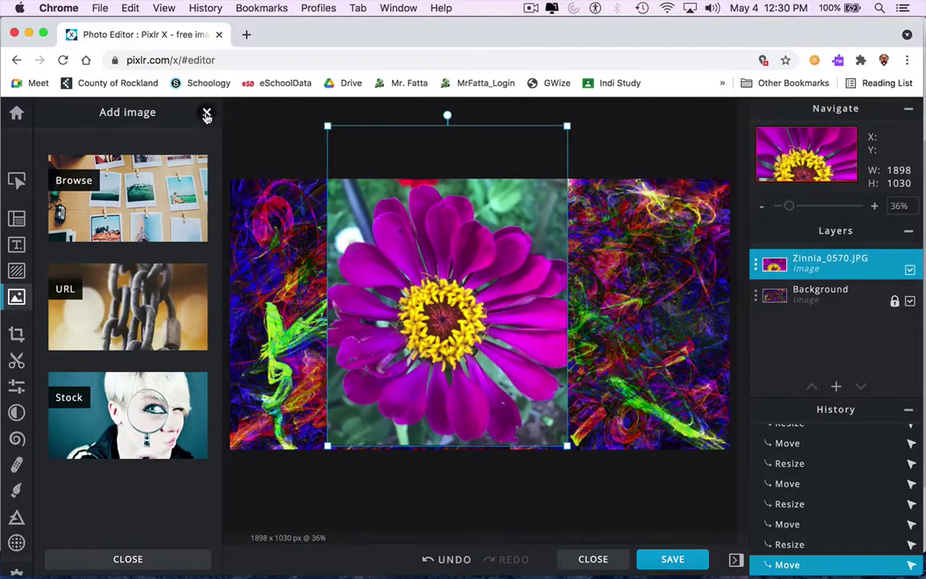
Choose the Lasso Cutout tool with Mode set to Keep
{"action": "left_click", "coordinate": [15, 366]}
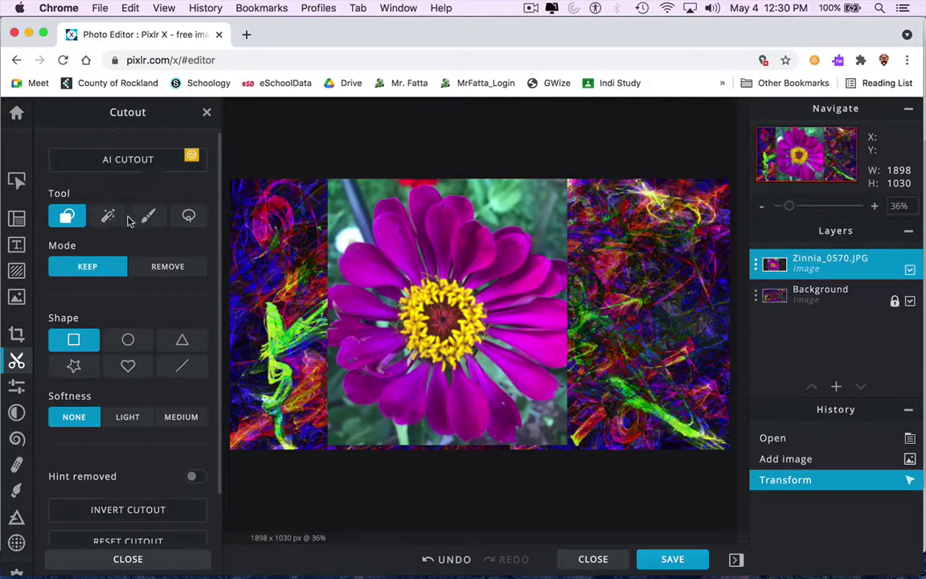
{"action": "left_click", "coordinate": [187, 218]}
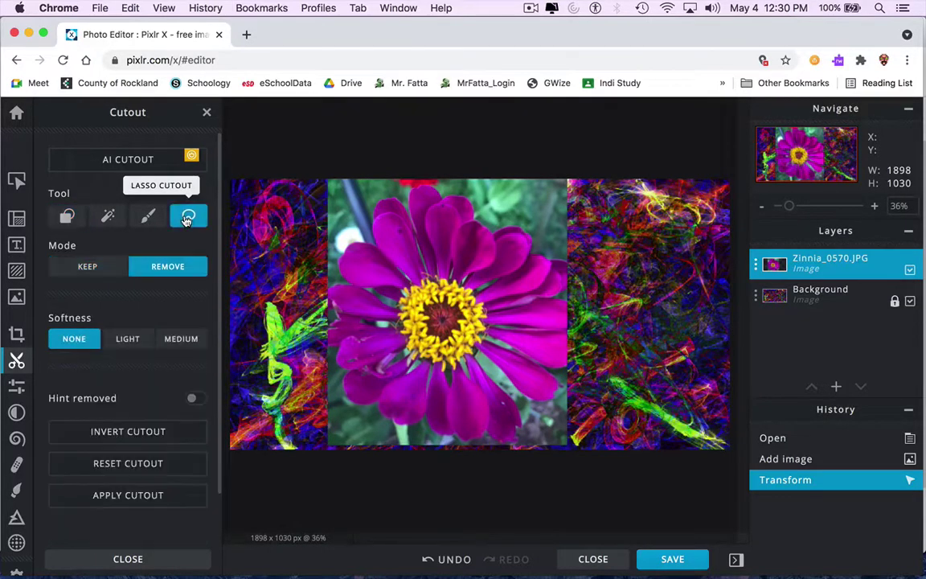
{"action": "left_click", "coordinate": [92, 269]}
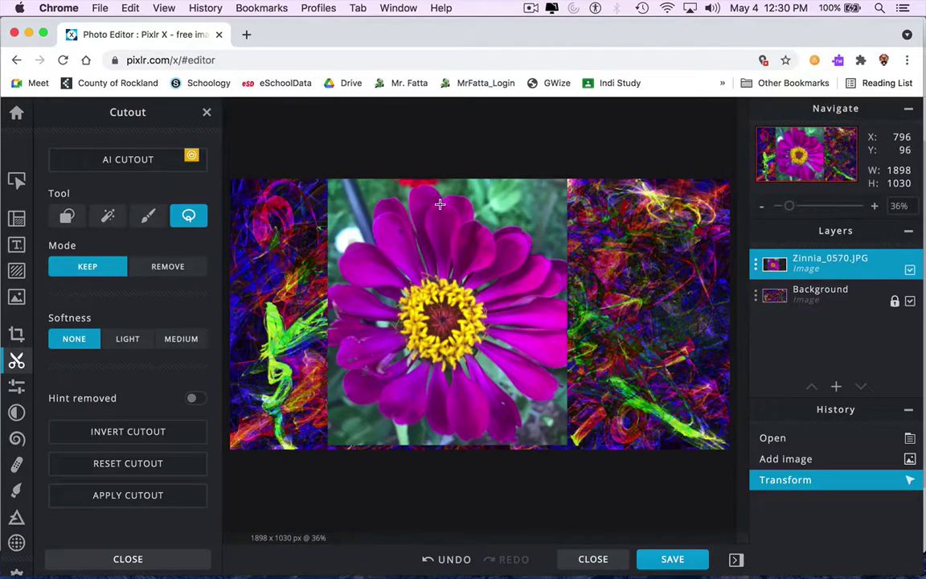
Trace the lasso around the zinnia's petal edges to cut out the bloom
{"action": "mouse_move", "coordinate": [456, 197]}
{"action": "left_mouse_down"}
{"action": "mouse_move", "coordinate": [484, 239]}
{"action": "mouse_move", "coordinate": [524, 233]}
{"action": "mouse_move", "coordinate": [527, 255]}
{"action": "mouse_move", "coordinate": [549, 261]}
{"action": "mouse_move", "coordinate": [549, 277]}
{"action": "mouse_move", "coordinate": [561, 281]}
{"action": "mouse_move", "coordinate": [547, 298]}
{"action": "mouse_move", "coordinate": [567, 314]}
{"action": "mouse_move", "coordinate": [547, 325]}
{"action": "mouse_move", "coordinate": [563, 353]}
{"action": "mouse_move", "coordinate": [554, 363]}
{"action": "mouse_move", "coordinate": [537, 355]}
{"action": "mouse_move", "coordinate": [552, 388]}
{"action": "mouse_move", "coordinate": [542, 397]}
{"action": "mouse_move", "coordinate": [471, 352]}
{"action": "mouse_move", "coordinate": [509, 411]}
{"action": "mouse_move", "coordinate": [512, 425]}
{"action": "mouse_move", "coordinate": [493, 438]}
{"action": "mouse_move", "coordinate": [487, 426]}
{"action": "mouse_move", "coordinate": [471, 436]}
{"action": "mouse_move", "coordinate": [457, 424]}
{"action": "mouse_move", "coordinate": [445, 432]}
{"action": "mouse_move", "coordinate": [426, 405]}
{"action": "mouse_move", "coordinate": [406, 426]}
{"action": "mouse_move", "coordinate": [392, 417]}
{"action": "mouse_move", "coordinate": [385, 393]}
{"action": "mouse_move", "coordinate": [354, 395]}
{"action": "mouse_move", "coordinate": [355, 366]}
{"action": "mouse_move", "coordinate": [342, 355]}
{"action": "mouse_move", "coordinate": [352, 336]}
{"action": "mouse_move", "coordinate": [338, 314]}
{"action": "mouse_move", "coordinate": [337, 283]}
{"action": "mouse_move", "coordinate": [353, 255]}
{"action": "mouse_move", "coordinate": [384, 253]}
{"action": "mouse_move", "coordinate": [377, 236]}
{"action": "mouse_move", "coordinate": [390, 214]}
{"action": "mouse_move", "coordinate": [407, 222]}
{"action": "mouse_move", "coordinate": [418, 203]}
{"action": "mouse_move", "coordinate": [443, 206]}
{"action": "left_mouse_up"}
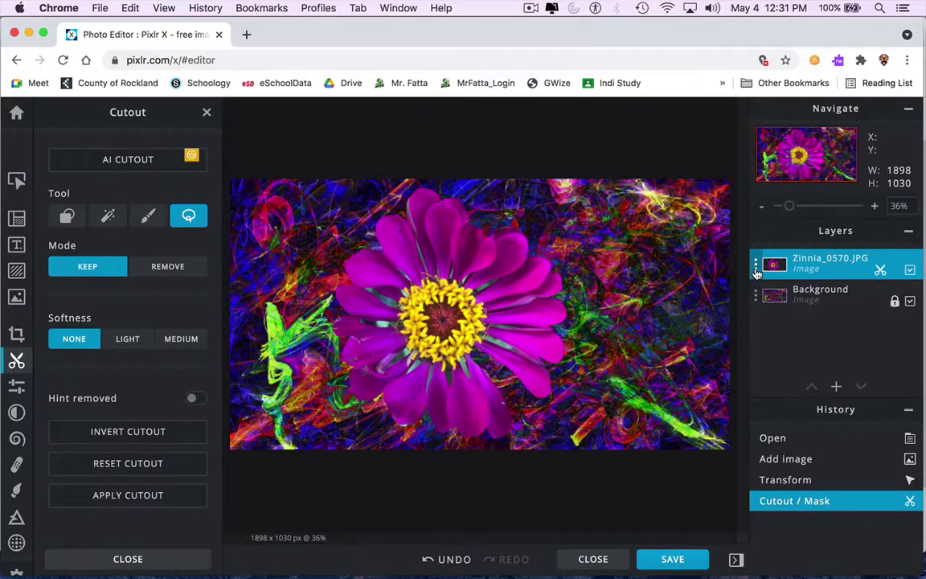
Try the zinnia layer's Multiply, Screen, Lighter, Overlay, Darken, Lighten and Color-dodge blends
{"action": "left_click", "coordinate": [736, 559]}
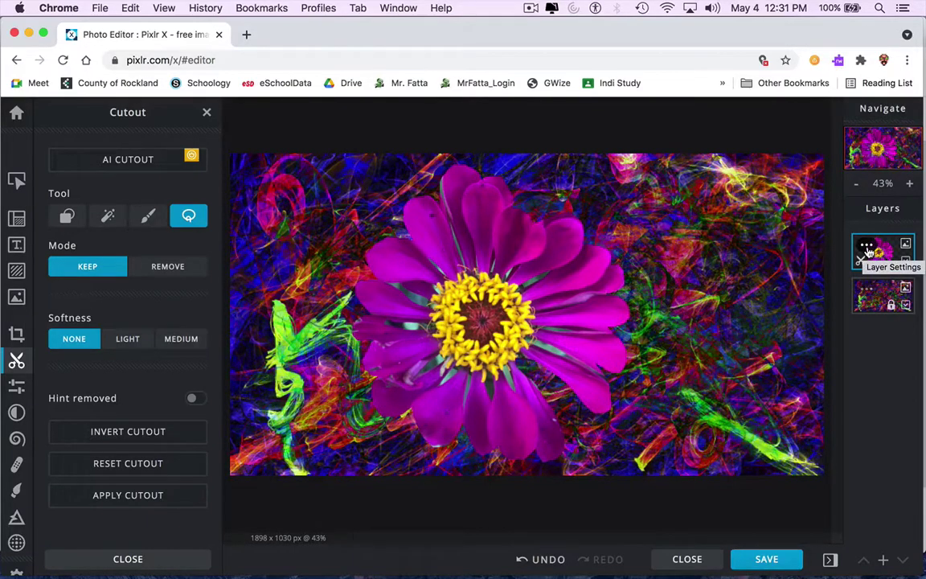
{"action": "left_click", "coordinate": [831, 560]}
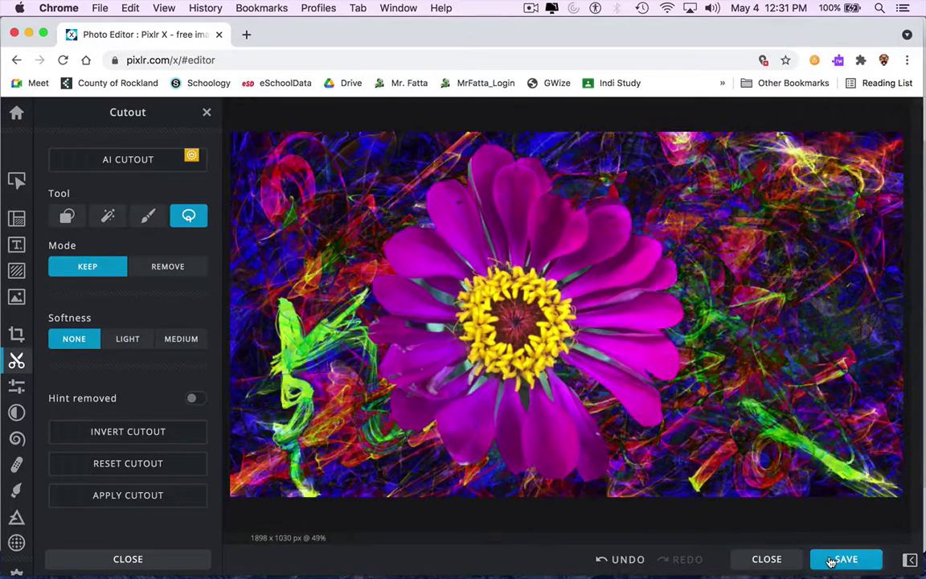
{"action": "left_click", "coordinate": [910, 561]}
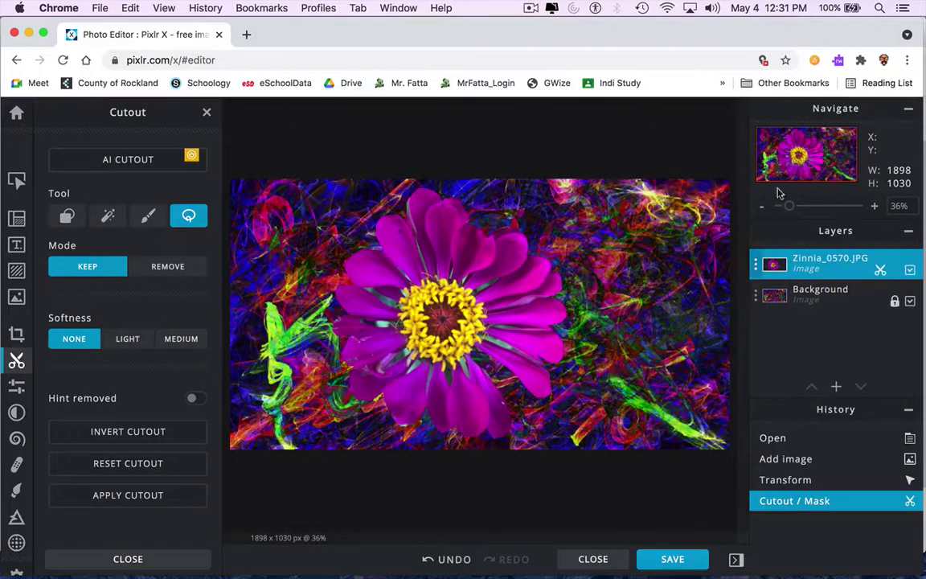
{"action": "left_click", "coordinate": [756, 272]}
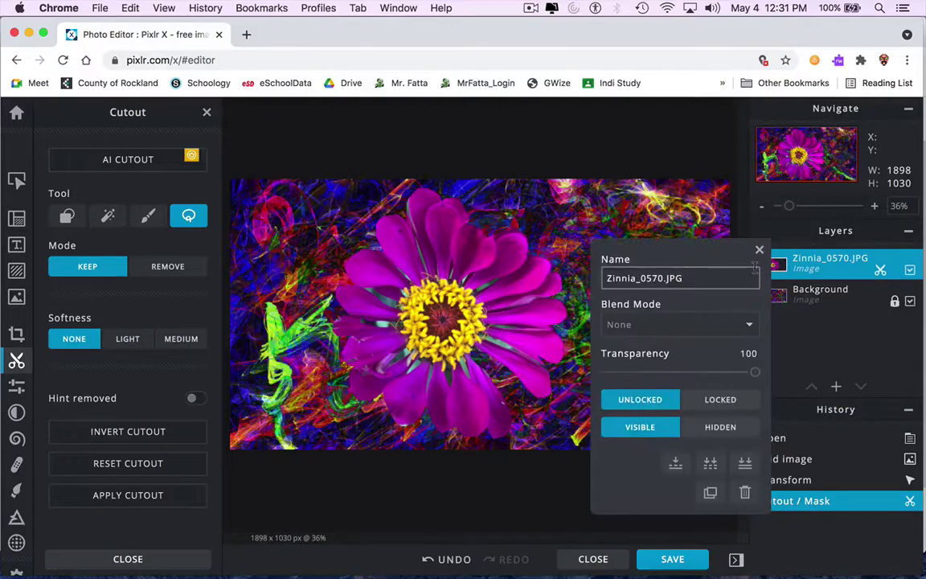
{"action": "left_click", "coordinate": [622, 326]}
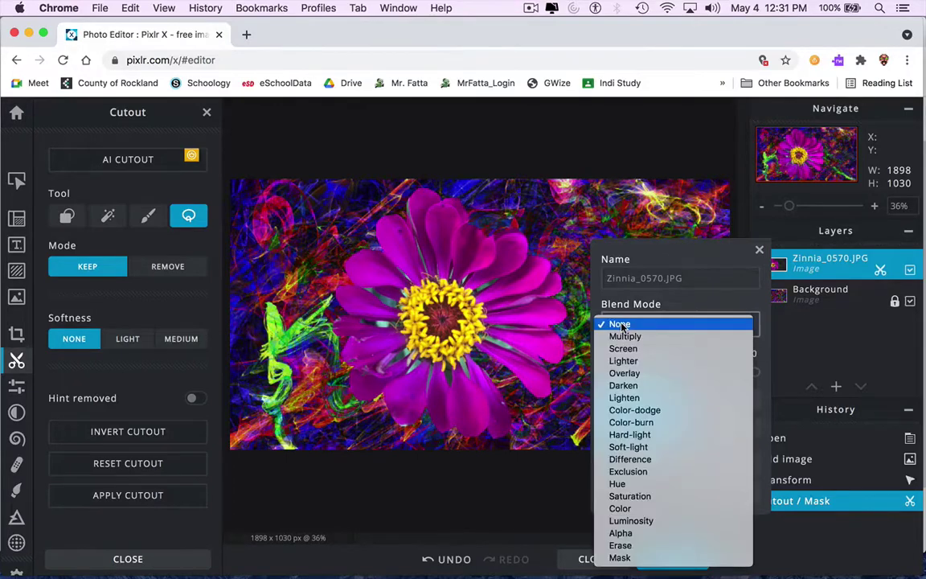
{"action": "left_click", "coordinate": [624, 337]}
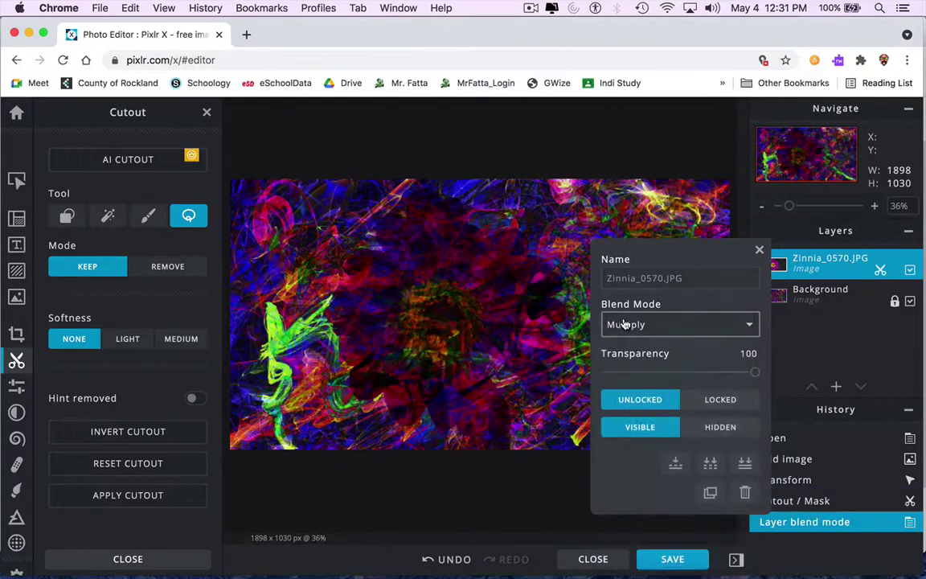
{"action": "left_click", "coordinate": [624, 325]}
{"action": "left_click", "coordinate": [625, 338]}
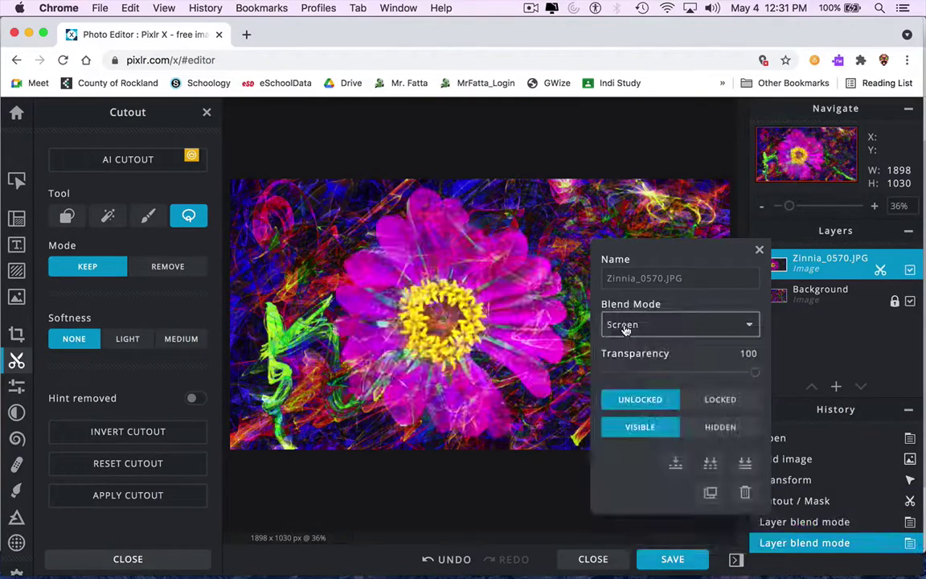
{"action": "left_click", "coordinate": [625, 326]}
{"action": "left_click", "coordinate": [625, 337]}
{"action": "left_click", "coordinate": [625, 325]}
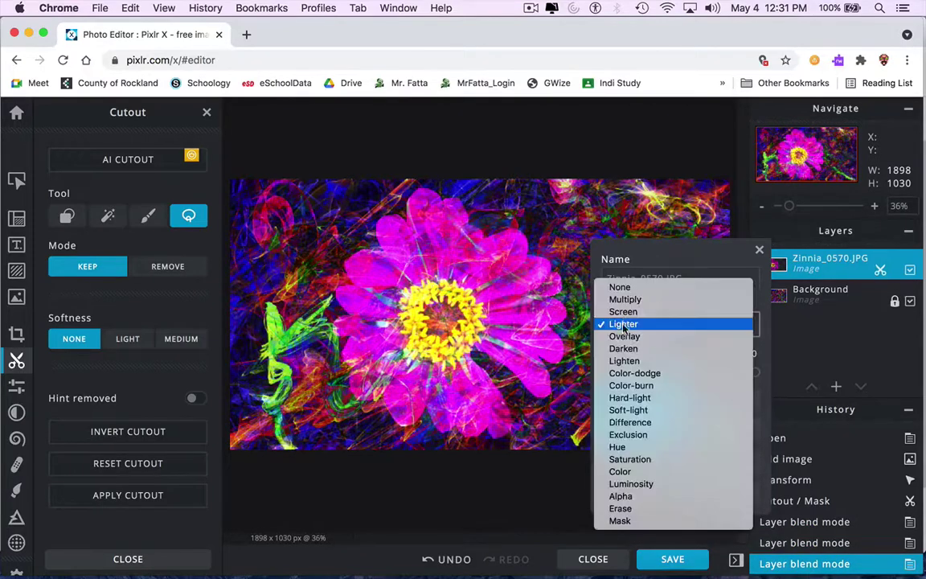
{"action": "left_click", "coordinate": [625, 338]}
{"action": "left_click", "coordinate": [625, 325]}
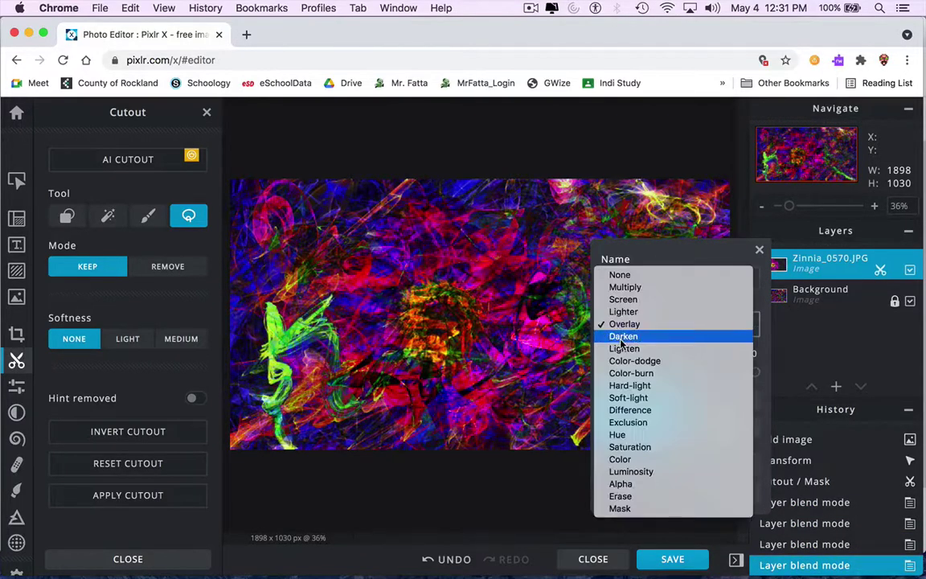
{"action": "left_click", "coordinate": [625, 338]}
{"action": "left_click", "coordinate": [625, 325]}
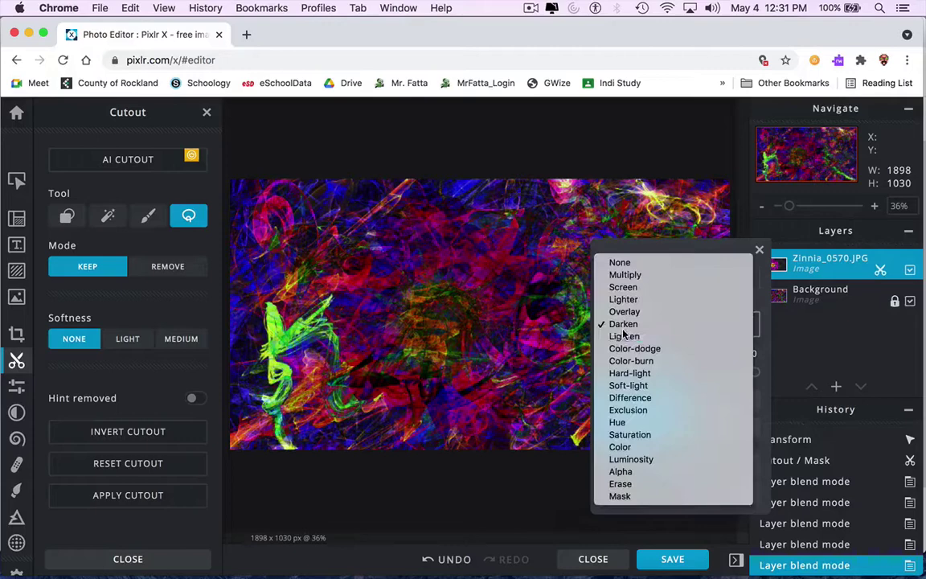
{"action": "left_click", "coordinate": [625, 338]}
{"action": "left_click", "coordinate": [625, 325]}
{"action": "left_click", "coordinate": [626, 336]}
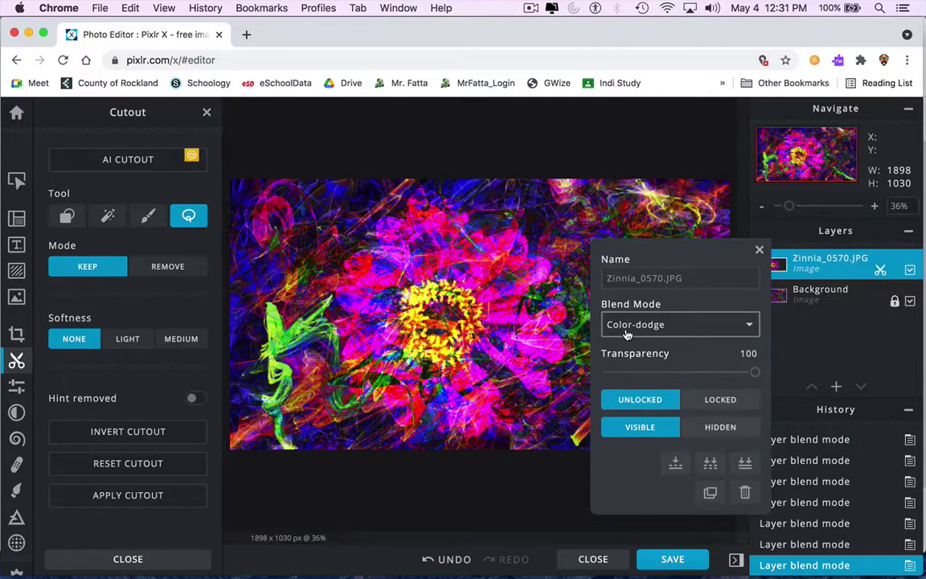
Try Color-burn, Hard-light, Soft-light, Difference, Exclusion, Hue, Saturation, Color and Luminosity blends
{"action": "left_click", "coordinate": [628, 330]}
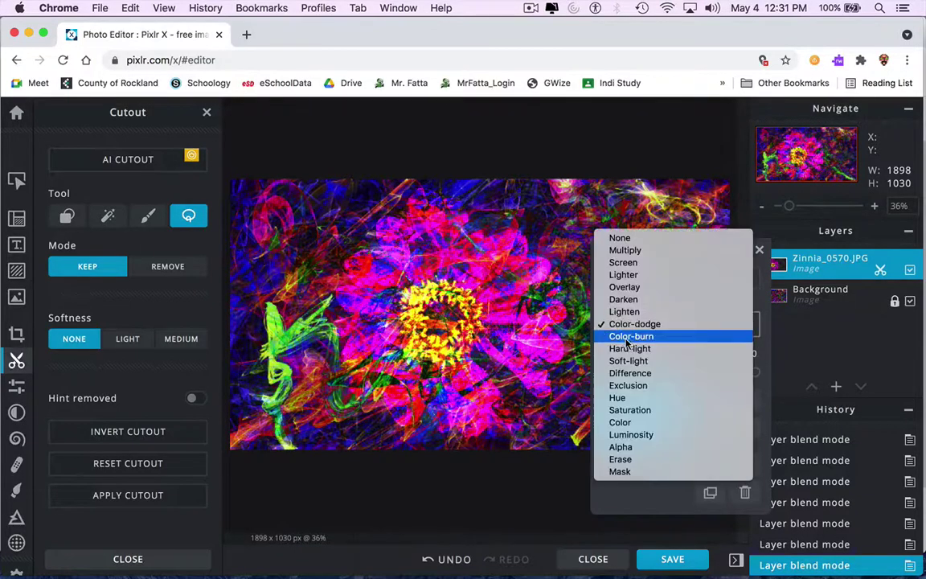
{"action": "left_click", "coordinate": [628, 338]}
{"action": "left_click", "coordinate": [628, 327]}
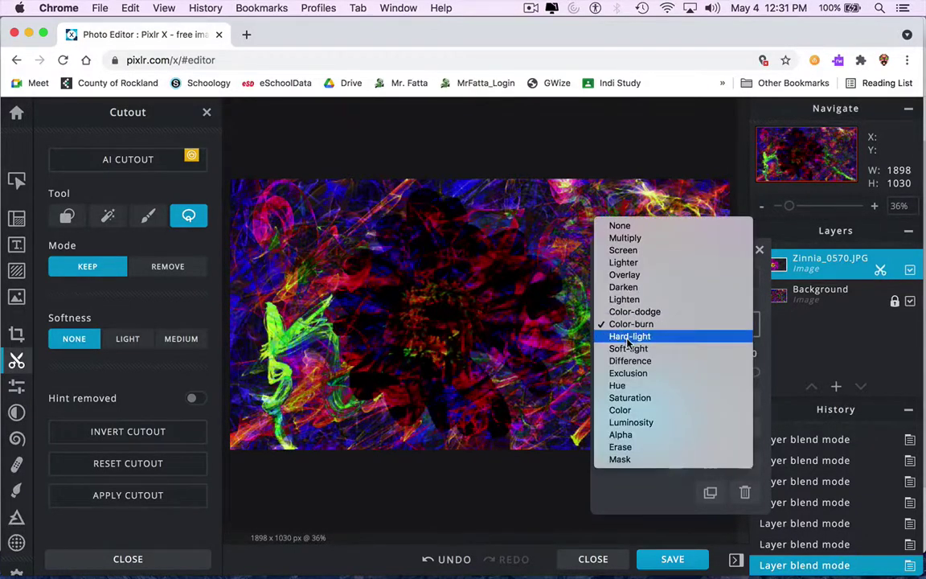
{"action": "key", "text": "Escape"}
{"action": "left_click", "coordinate": [629, 331]}
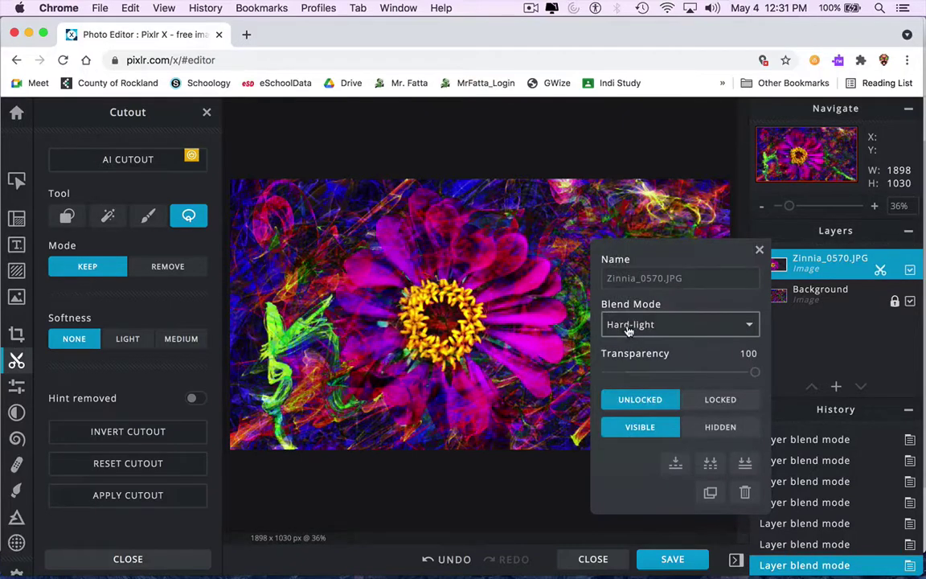
{"action": "left_click", "coordinate": [628, 329]}
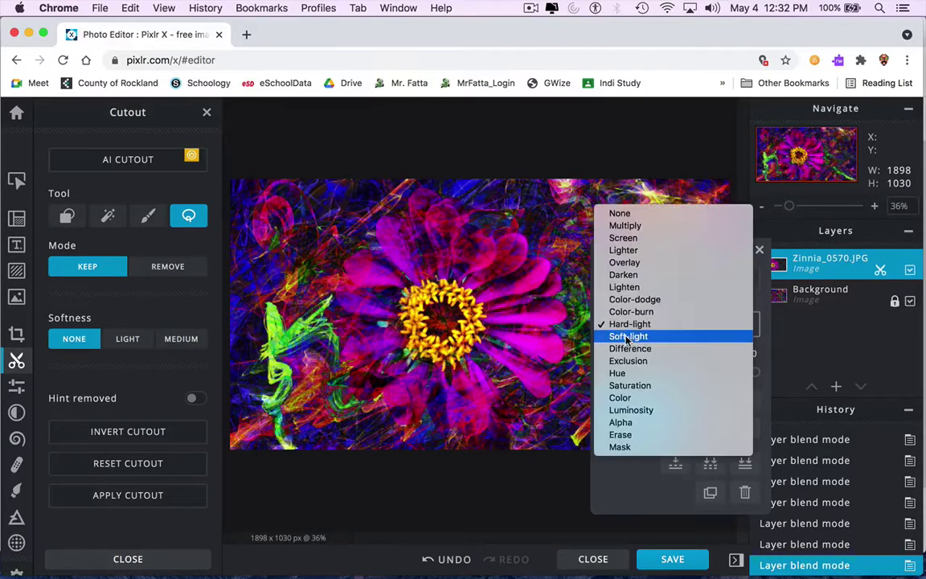
{"action": "left_click", "coordinate": [629, 338]}
{"action": "left_click", "coordinate": [627, 330]}
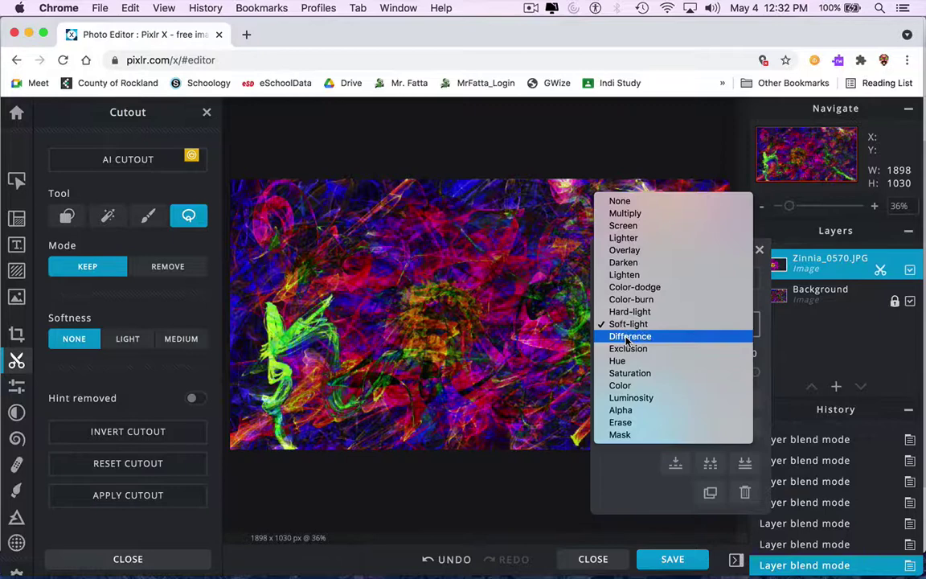
{"action": "left_click", "coordinate": [627, 338]}
{"action": "left_click", "coordinate": [631, 329]}
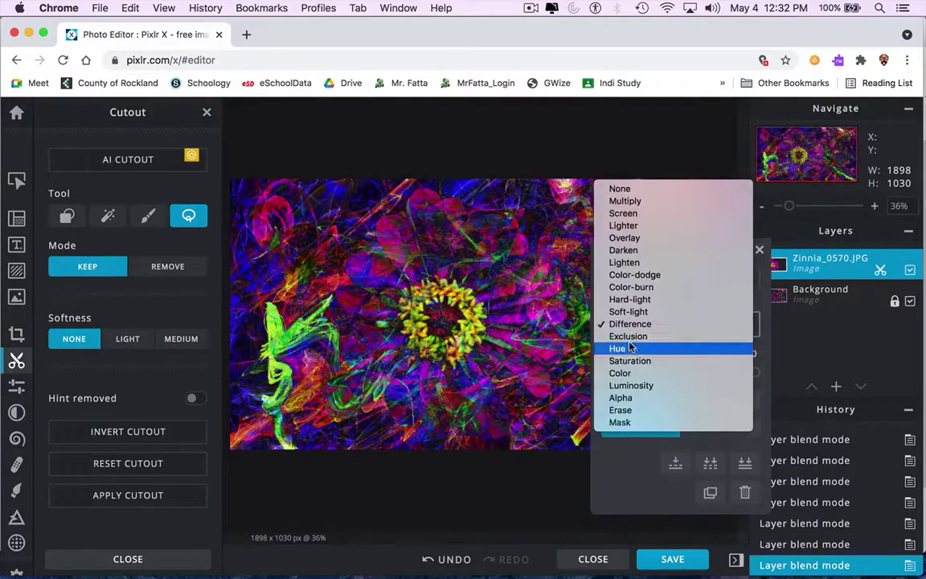
{"action": "left_click", "coordinate": [629, 337]}
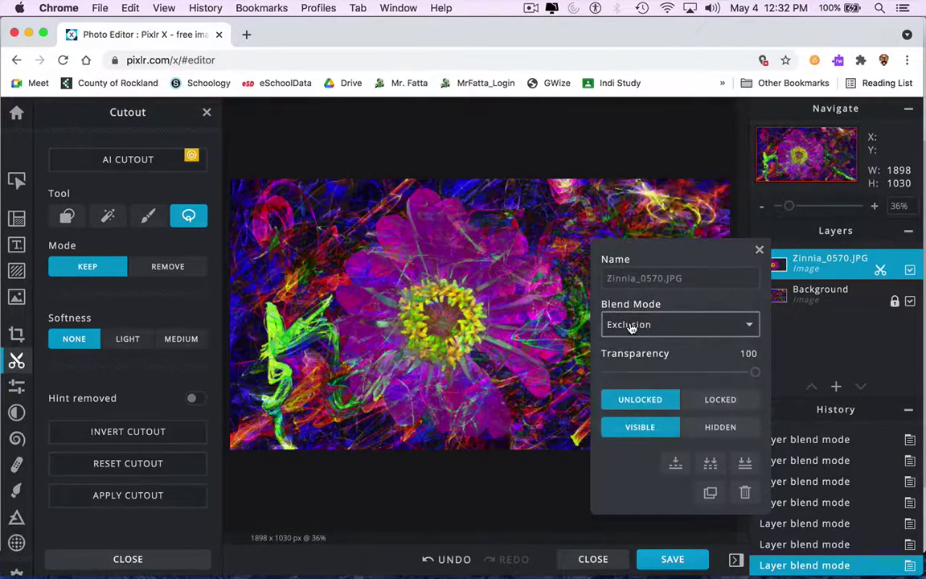
{"action": "left_click", "coordinate": [631, 329]}
{"action": "left_click", "coordinate": [632, 334]}
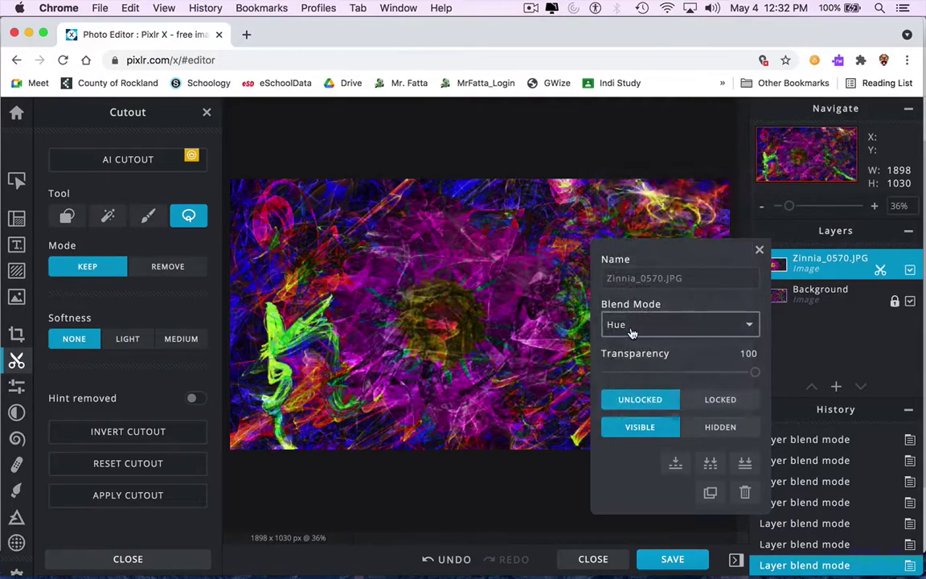
{"action": "left_click", "coordinate": [632, 334]}
{"action": "left_click", "coordinate": [632, 335]}
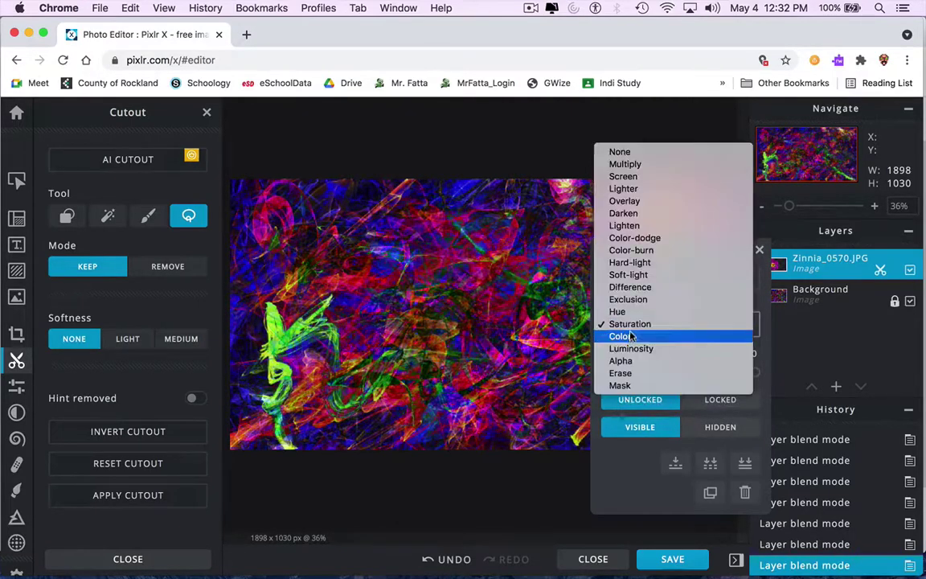
{"action": "left_click", "coordinate": [632, 336]}
{"action": "left_click", "coordinate": [631, 325]}
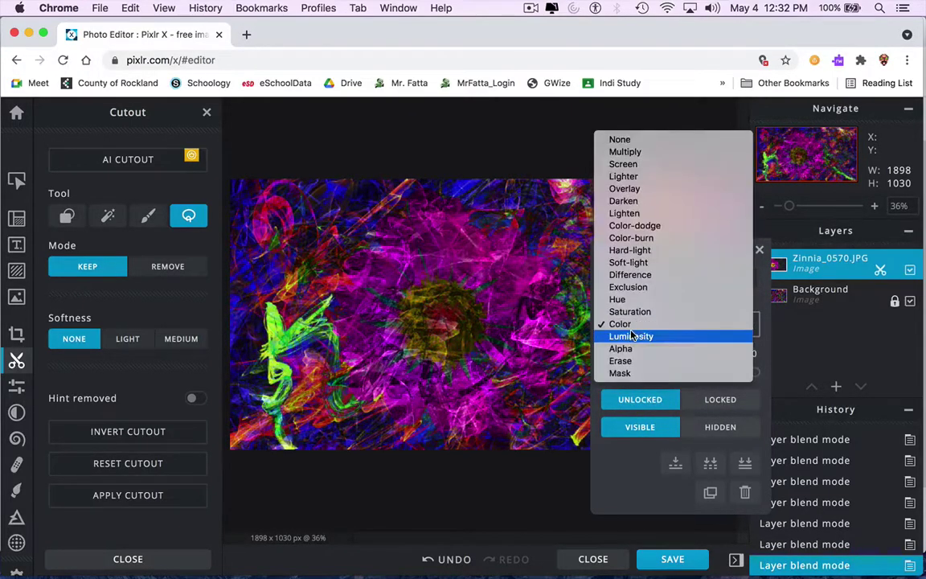
{"action": "left_click", "coordinate": [632, 337]}
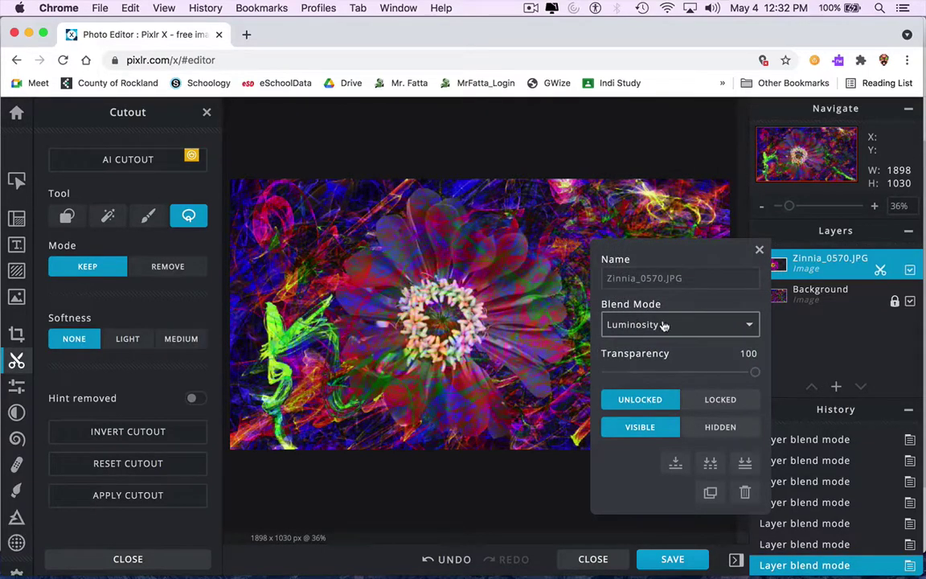
Try Alpha and Hard-light again, then settle on Color-dodge and close the layer settings
{"action": "left_click", "coordinate": [635, 325]}
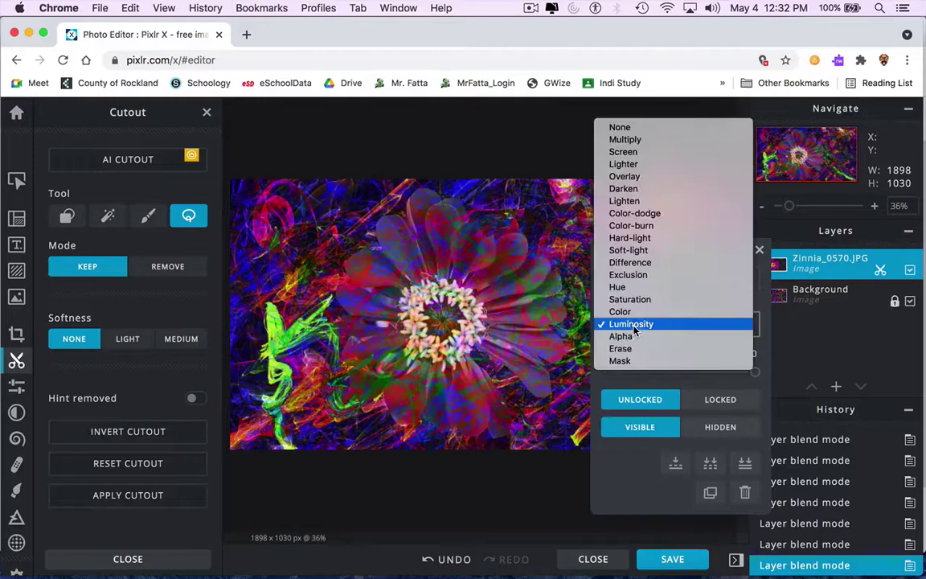
{"action": "left_click", "coordinate": [632, 337]}
{"action": "left_click", "coordinate": [632, 326]}
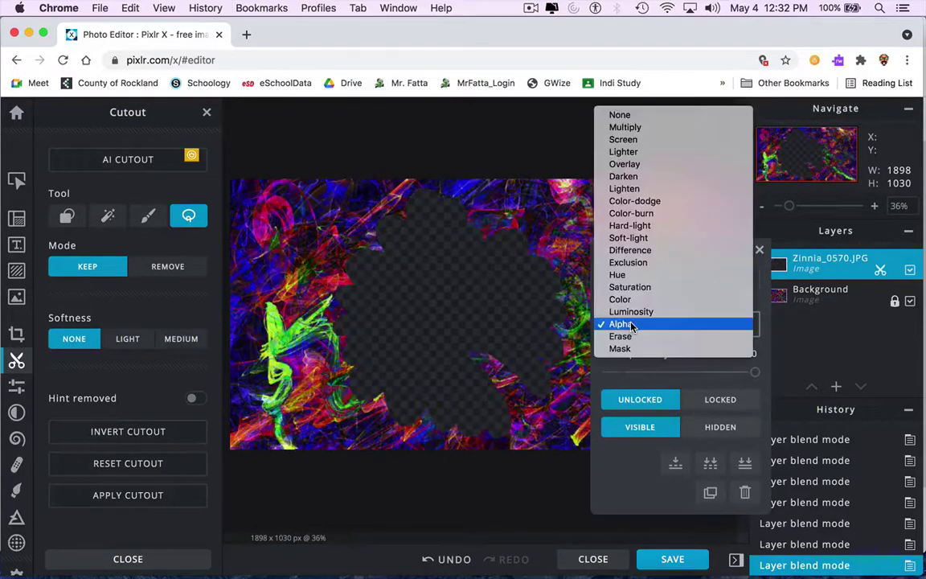
{"action": "left_click", "coordinate": [629, 203]}
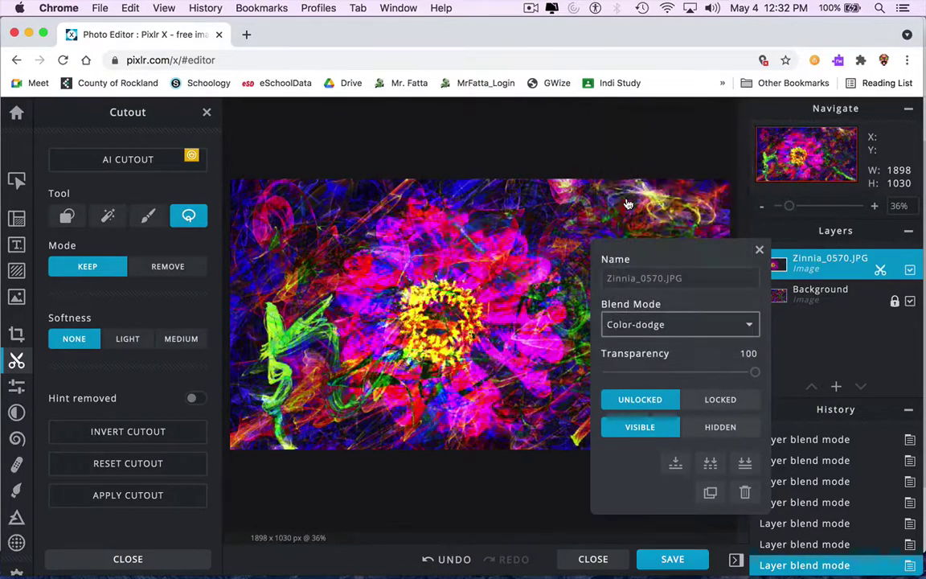
{"action": "left_click", "coordinate": [636, 323]}
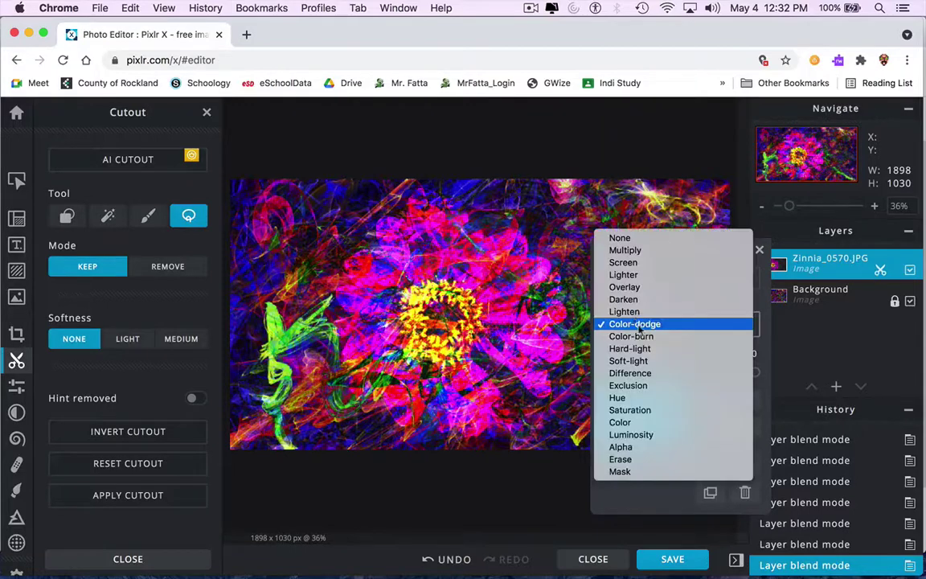
{"action": "left_click", "coordinate": [637, 348]}
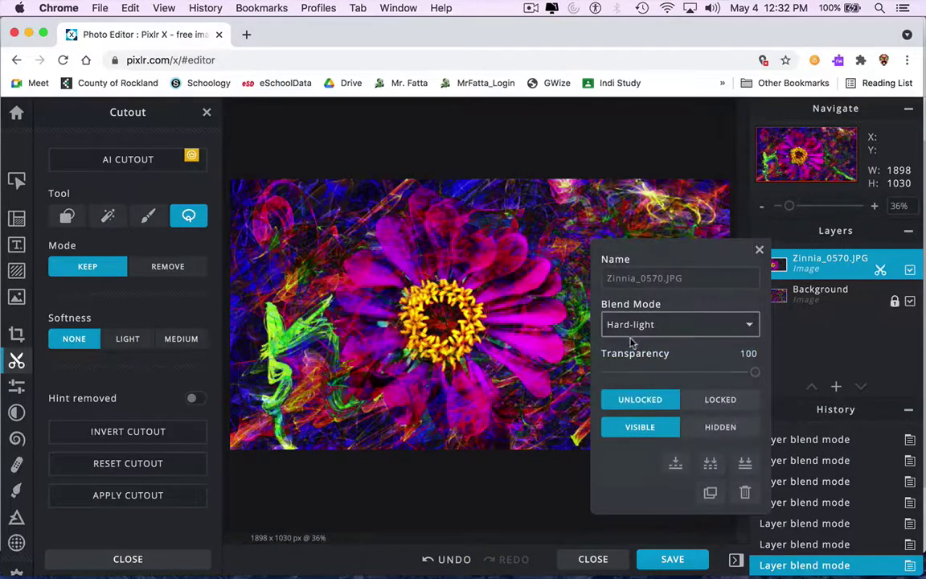
{"action": "left_click", "coordinate": [627, 323]}
{"action": "left_click", "coordinate": [628, 299]}
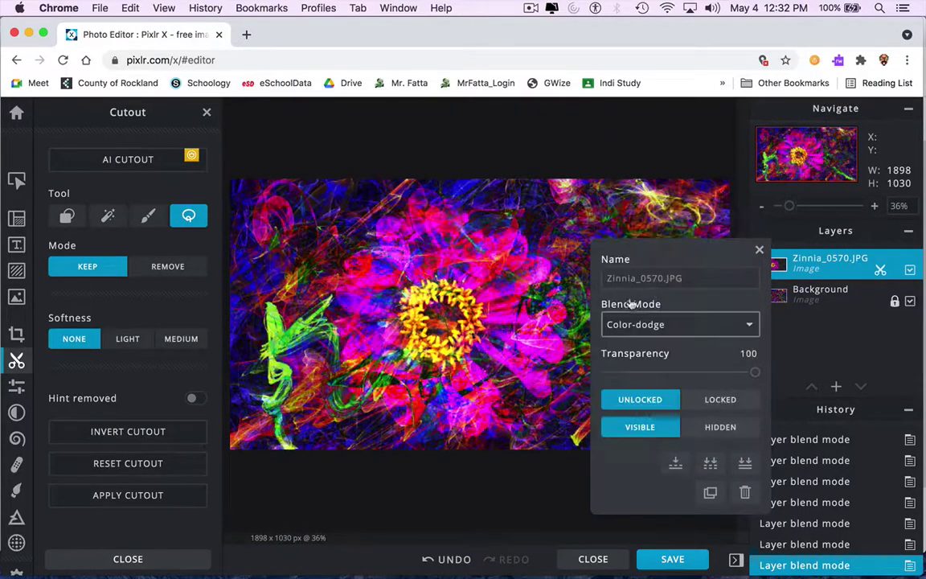
{"action": "left_click", "coordinate": [759, 251]}
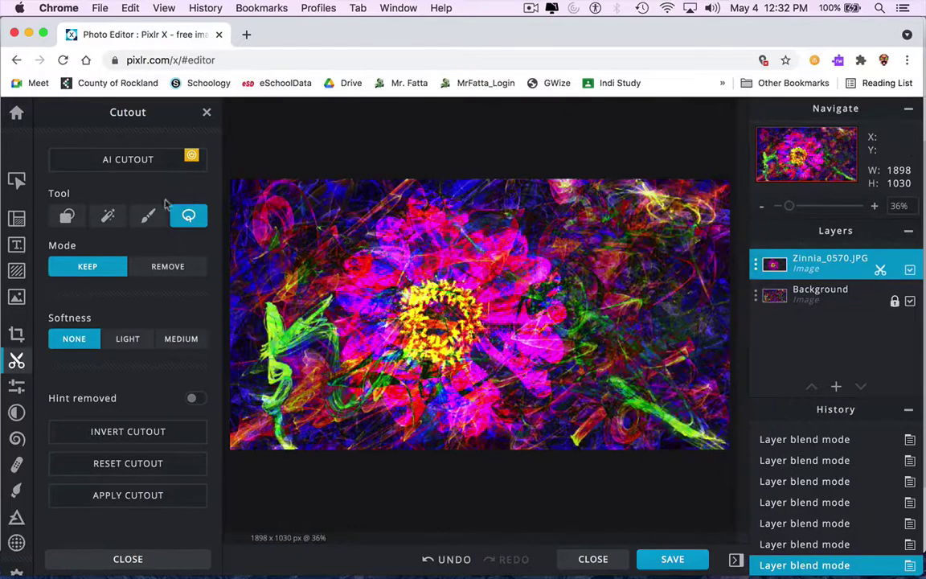
Move the Color-dodge zinnia to the right side of the canvas, then select the Background layer
{"action": "left_click", "coordinate": [16, 180]}
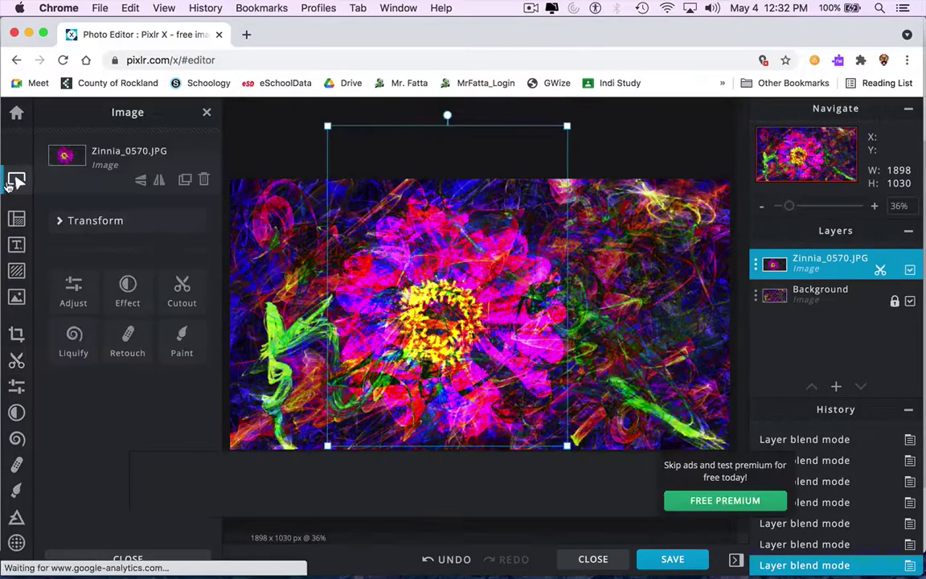
{"action": "left_click_drag", "start_coordinate": [480, 348], "coordinate": [398, 366]}
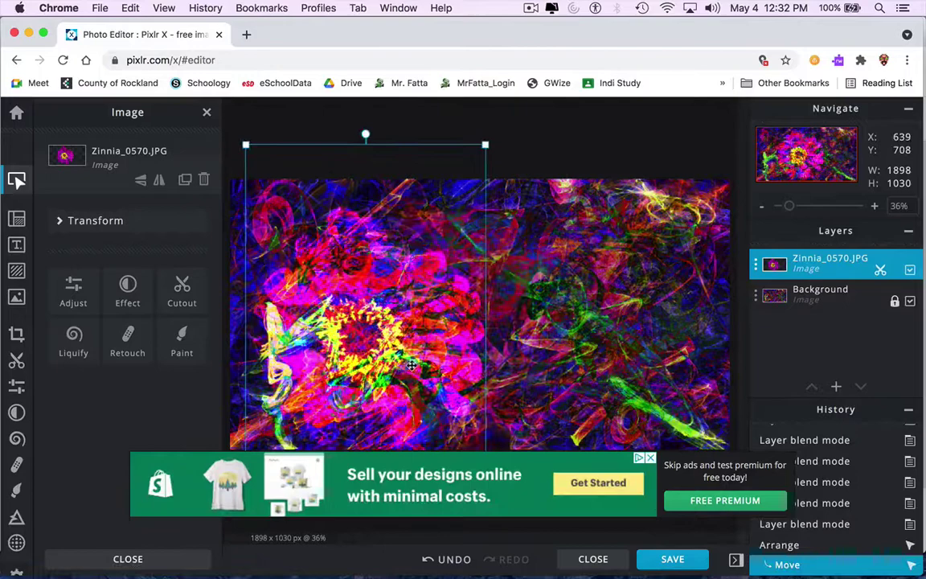
{"action": "left_click", "coordinate": [786, 448]}
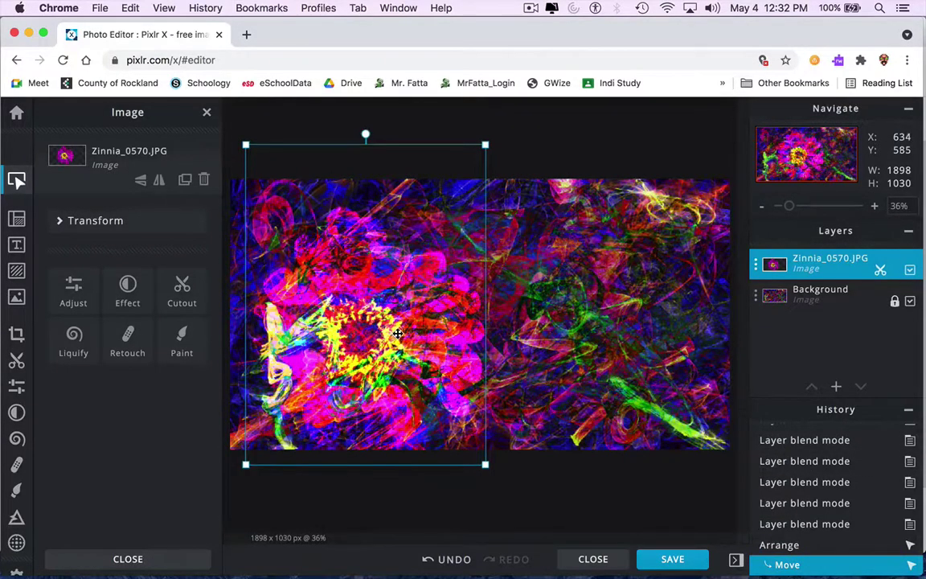
{"action": "left_click_drag", "start_coordinate": [398, 333], "coordinate": [642, 293]}
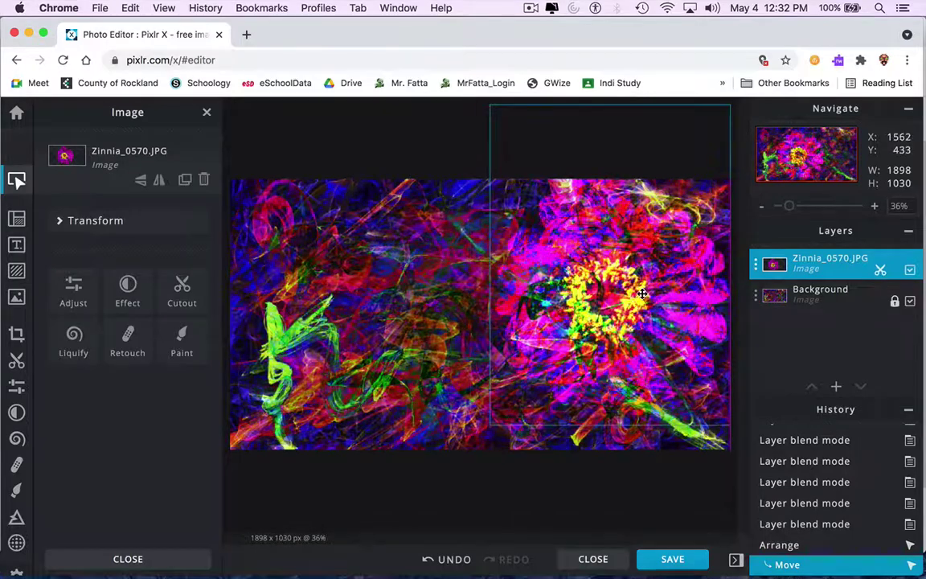
{"action": "left_click", "coordinate": [326, 158]}
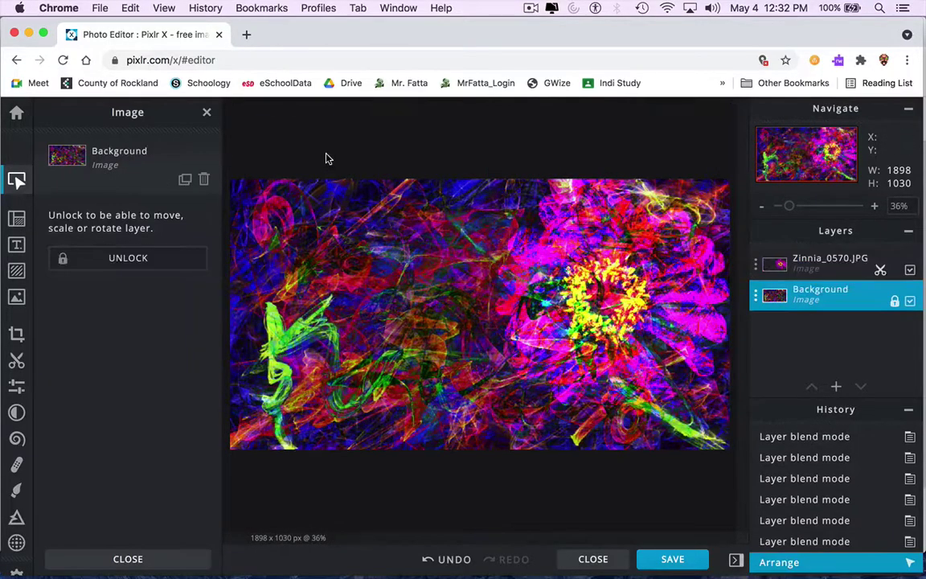
Add the Zinnia_05.jpg photo as a new layer
{"action": "left_click", "coordinate": [16, 309]}
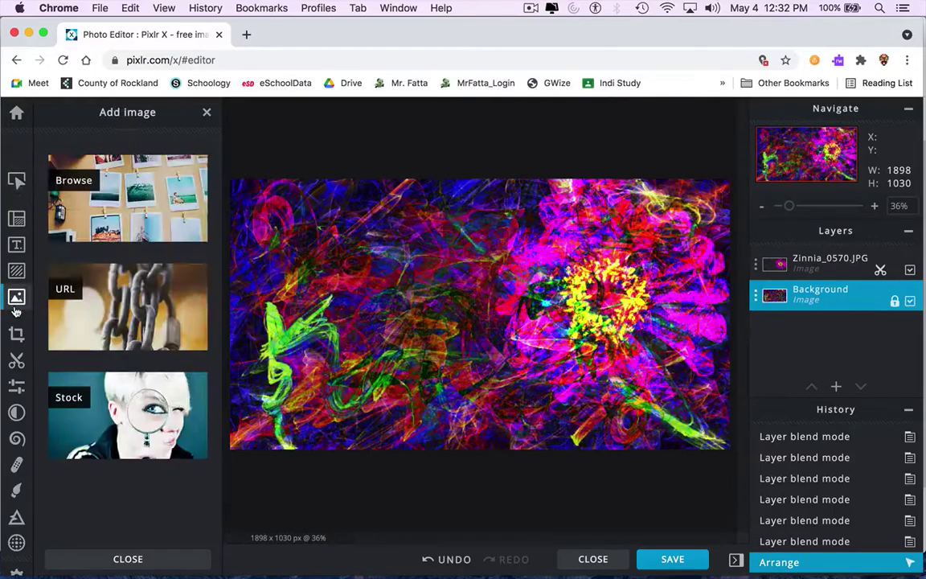
{"action": "left_click", "coordinate": [153, 234]}
{"action": "scroll", "coordinate": [249, 322], "scroll_direction": "down", "scroll_amount": 1}
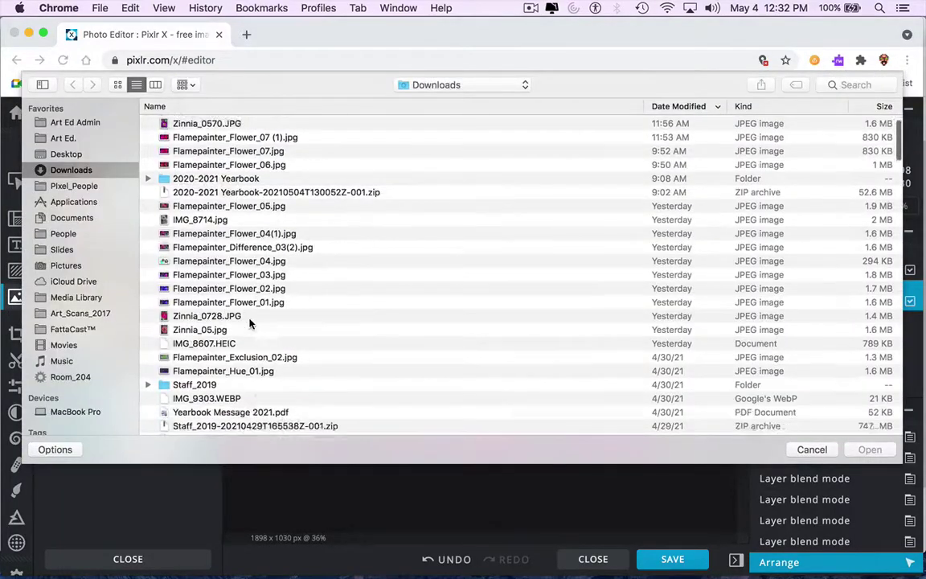
{"action": "scroll", "coordinate": [250, 323], "scroll_direction": "down", "scroll_amount": 3}
{"action": "left_click", "coordinate": [206, 257]}
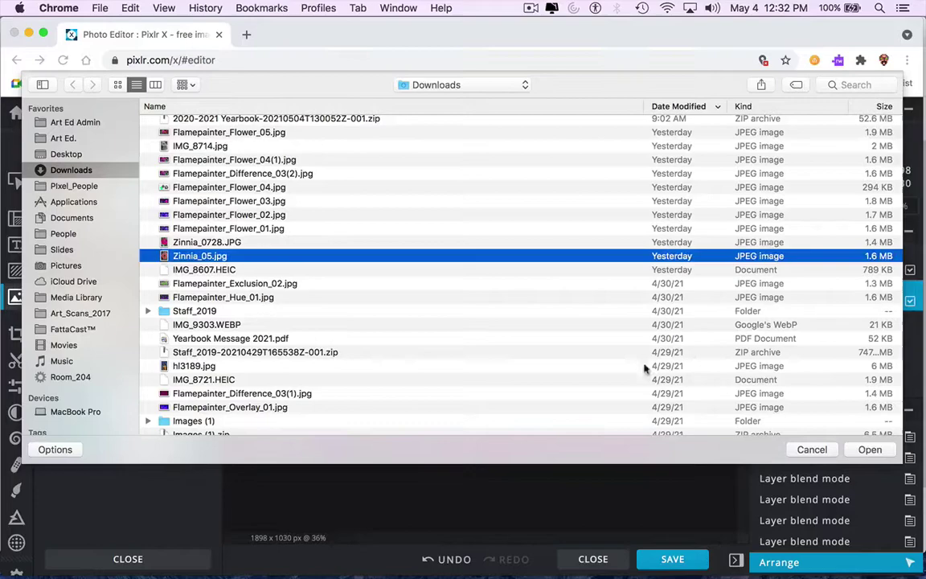
{"action": "left_click", "coordinate": [869, 449]}
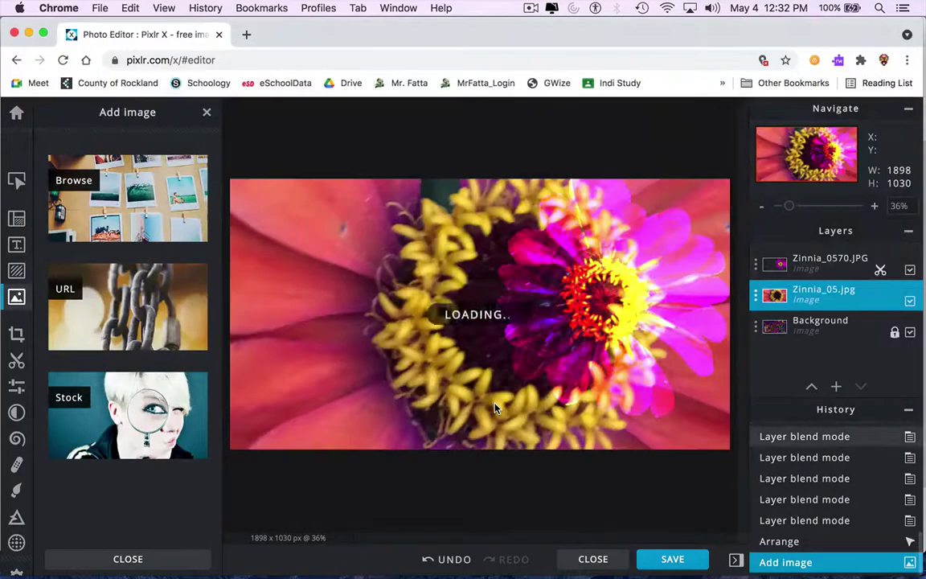
Shrink the Zinnia_05 layer, move it to the left side, and rotate it about 45°
{"action": "left_click_drag", "start_coordinate": [397, 269], "coordinate": [418, 422]}
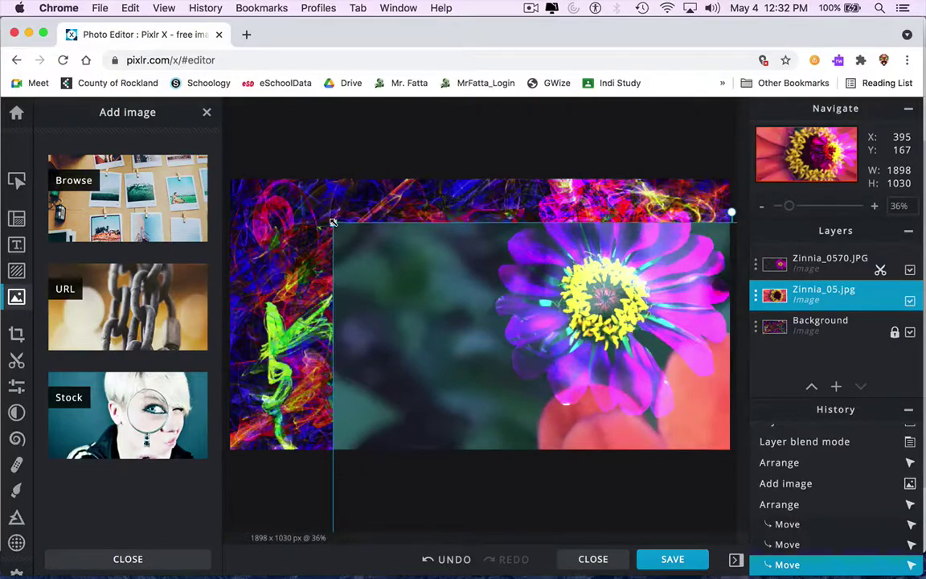
{"action": "left_click_drag", "start_coordinate": [333, 222], "coordinate": [303, 166]}
{"action": "left_click_drag", "start_coordinate": [242, 115], "coordinate": [387, 306]}
{"action": "left_click_drag", "start_coordinate": [446, 377], "coordinate": [329, 231]}
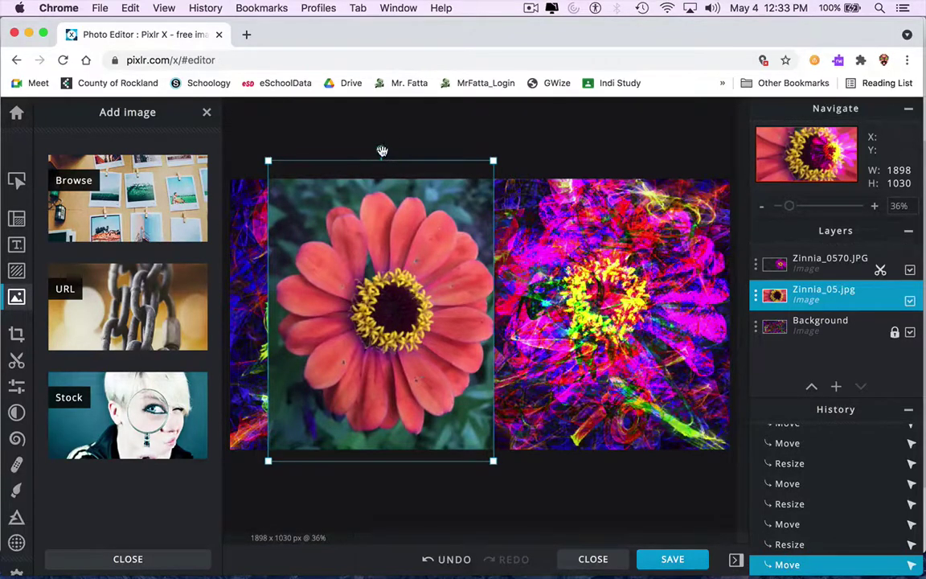
{"action": "left_click_drag", "start_coordinate": [382, 152], "coordinate": [257, 207]}
{"action": "left_click_drag", "start_coordinate": [350, 283], "coordinate": [348, 295]}
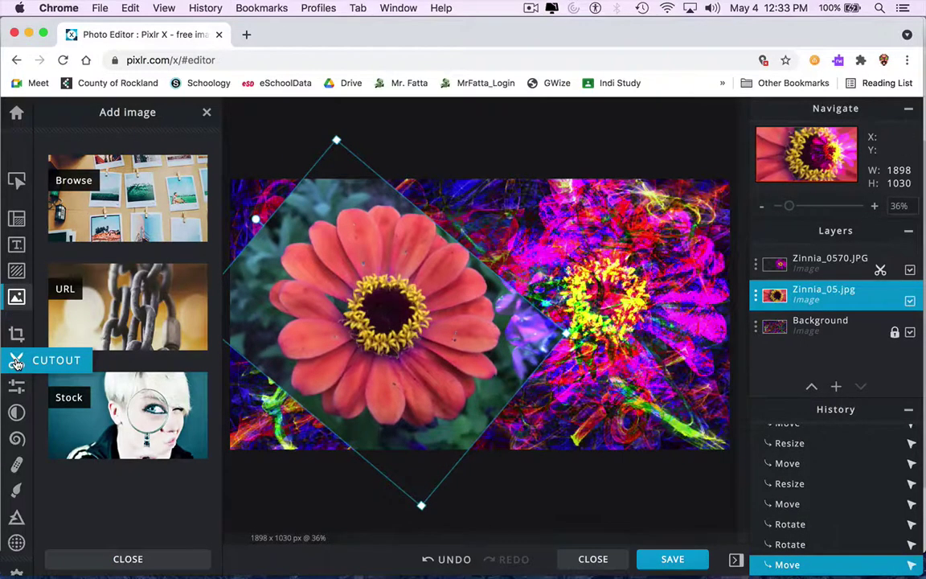
Lasso-trace around the Zinnia_05 bloom in Keep mode, removing its green leafy background
{"action": "left_click", "coordinate": [16, 363]}
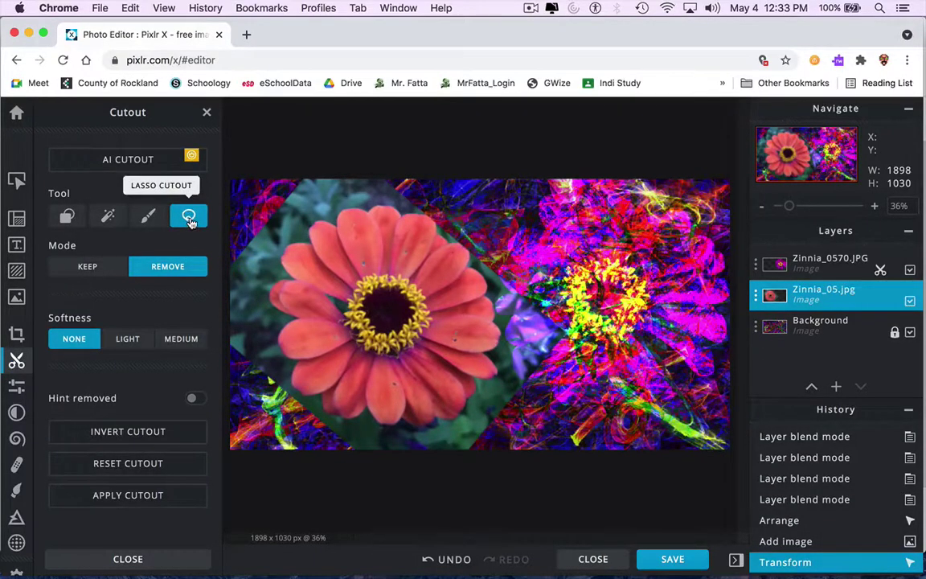
{"action": "left_click", "coordinate": [89, 268]}
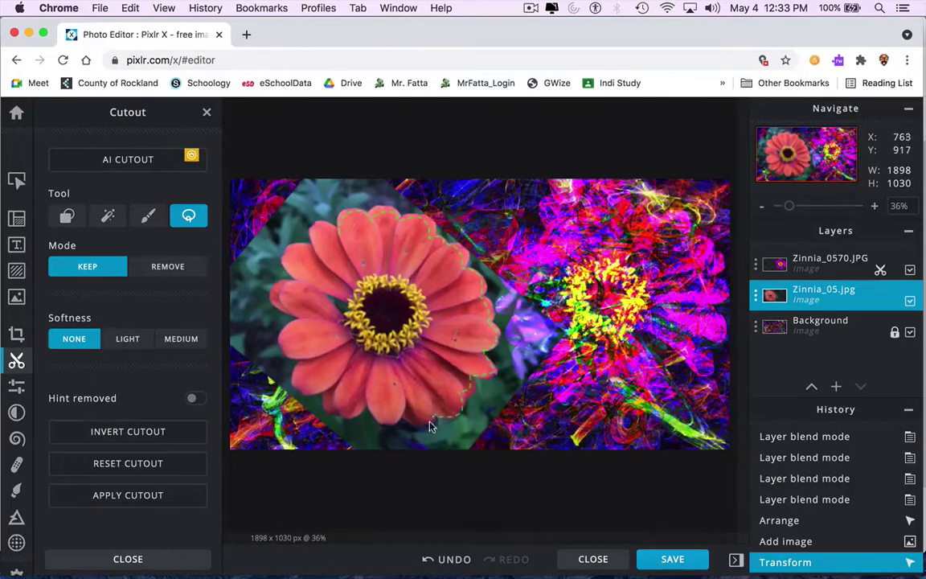
{"action": "mouse_move", "coordinate": [372, 404]}
{"action": "left_mouse_down"}
{"action": "mouse_move", "coordinate": [353, 424]}
{"action": "mouse_move", "coordinate": [336, 400]}
{"action": "left_mouse_up"}
{"action": "left_click_drag", "start_coordinate": [294, 328], "coordinate": [274, 295]}
{"action": "left_click_drag", "start_coordinate": [338, 234], "coordinate": [339, 234]}
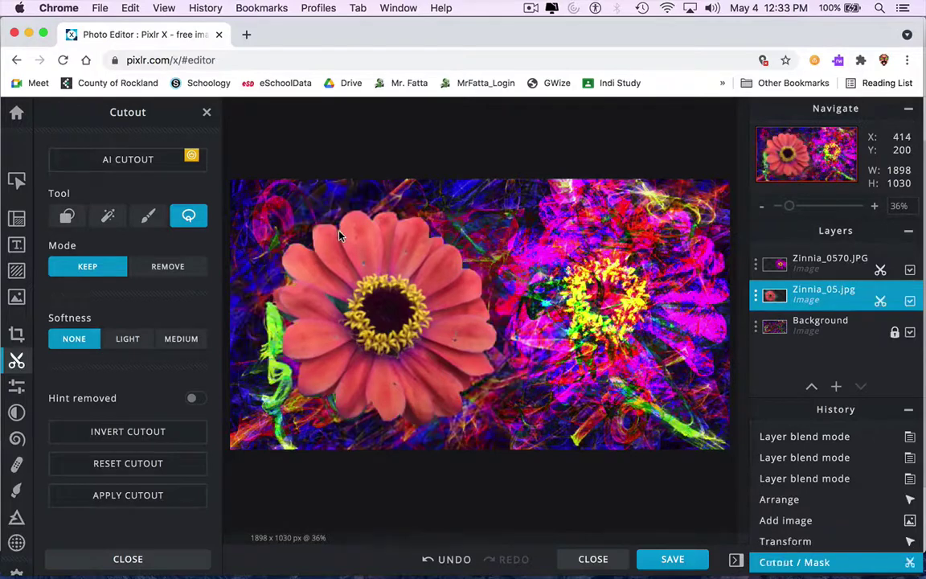
Try Multiply, Screen, Lighter, Overlay and Darken blends on the Zinnia_05.jpg layer
{"action": "left_click", "coordinate": [757, 299]}
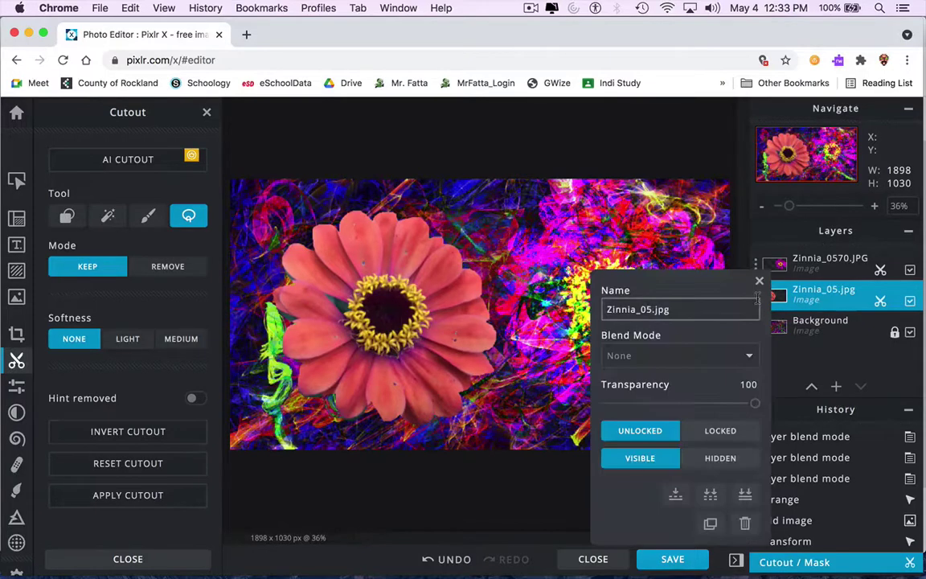
{"action": "left_click", "coordinate": [625, 359]}
{"action": "left_click", "coordinate": [625, 369]}
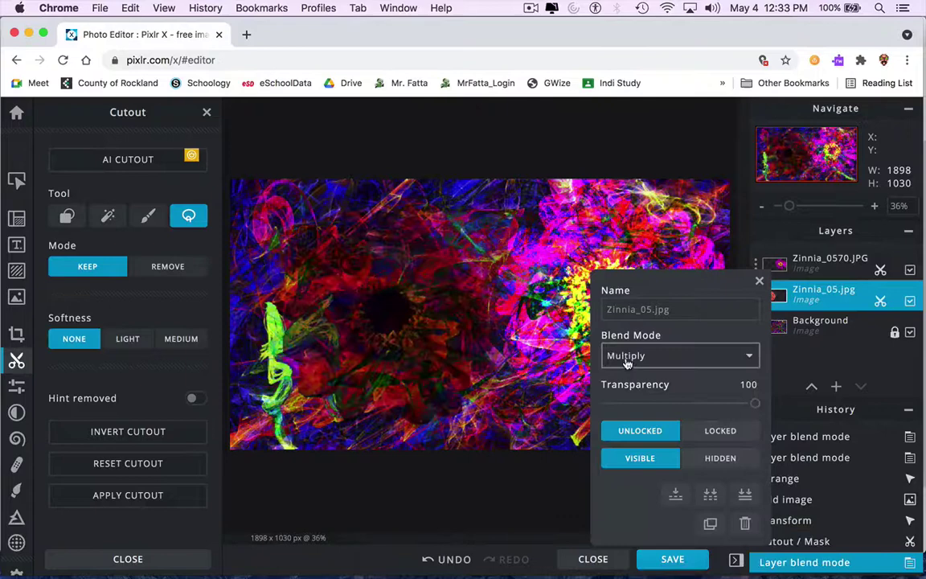
{"action": "left_click", "coordinate": [627, 360]}
{"action": "left_click", "coordinate": [625, 368]}
{"action": "left_click", "coordinate": [630, 358]}
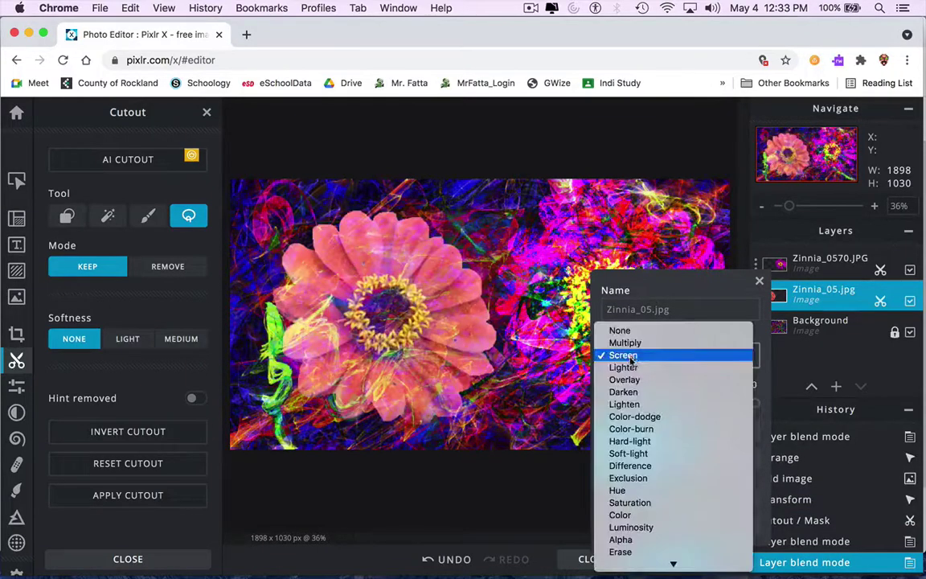
{"action": "left_click", "coordinate": [632, 366]}
{"action": "left_click", "coordinate": [634, 363]}
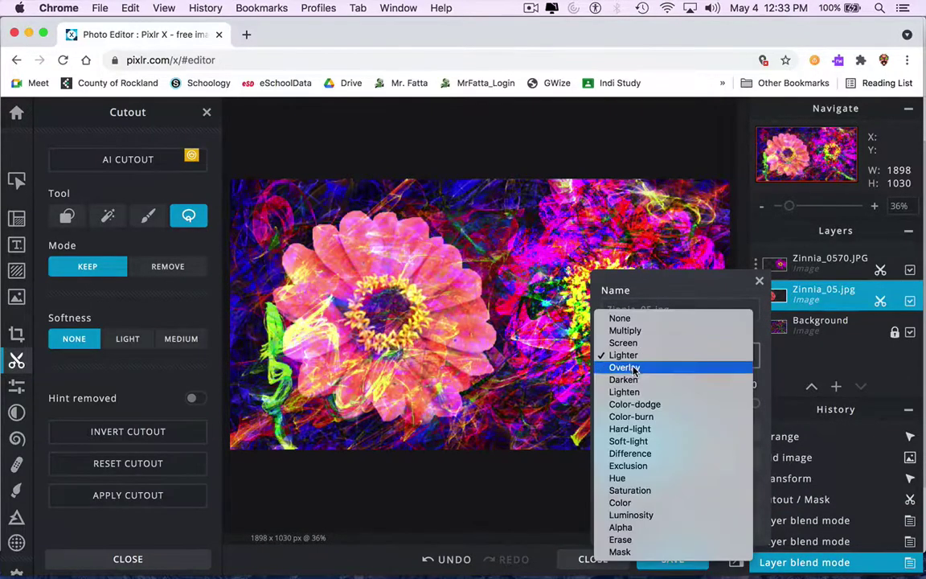
{"action": "left_click", "coordinate": [632, 363]}
{"action": "left_click", "coordinate": [633, 364]}
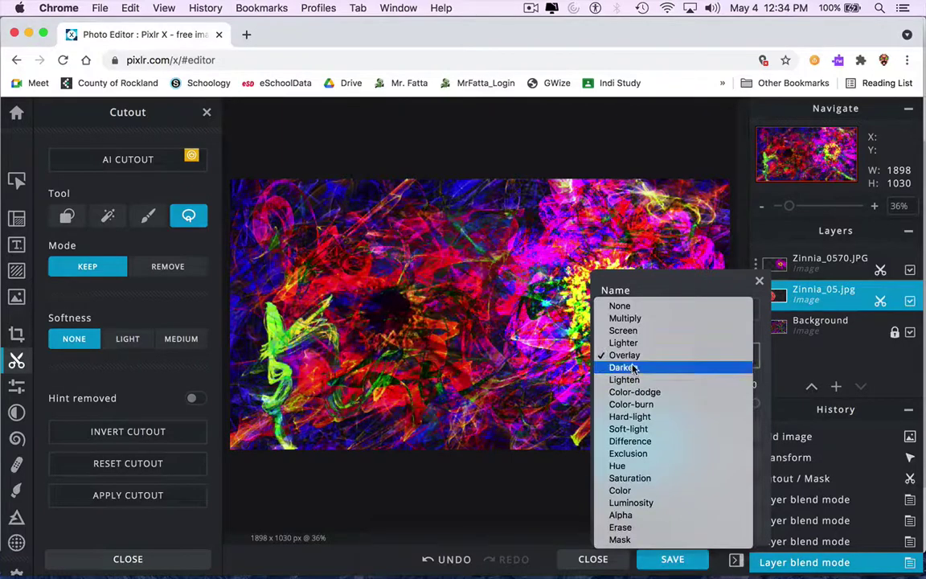
{"action": "left_click", "coordinate": [635, 367]}
Try Lighten, Color-dodge and Color-burn, then settle on Hard-light and close the layer settings
{"action": "left_click", "coordinate": [635, 358]}
{"action": "left_click", "coordinate": [636, 364]}
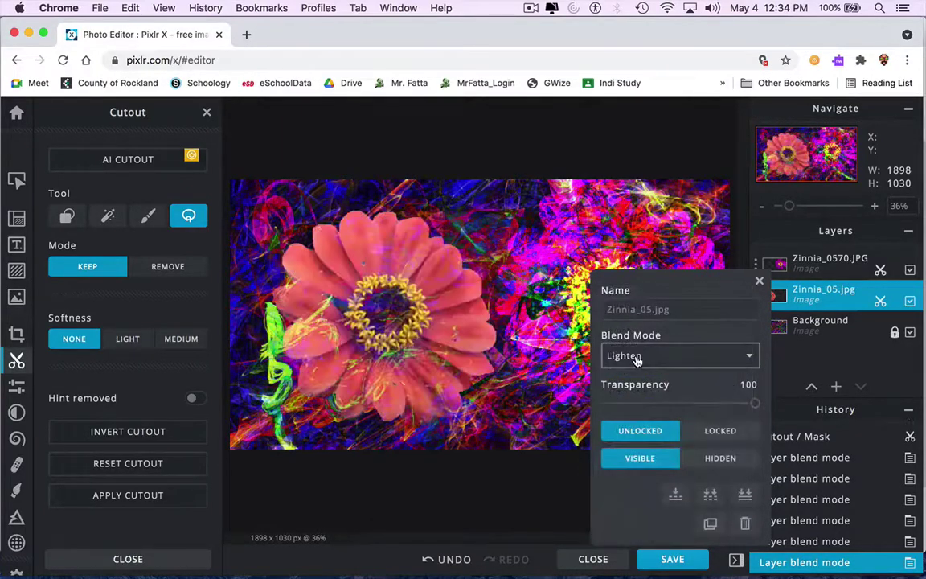
{"action": "left_click", "coordinate": [635, 361]}
{"action": "left_click", "coordinate": [635, 367]}
{"action": "left_click", "coordinate": [636, 357]}
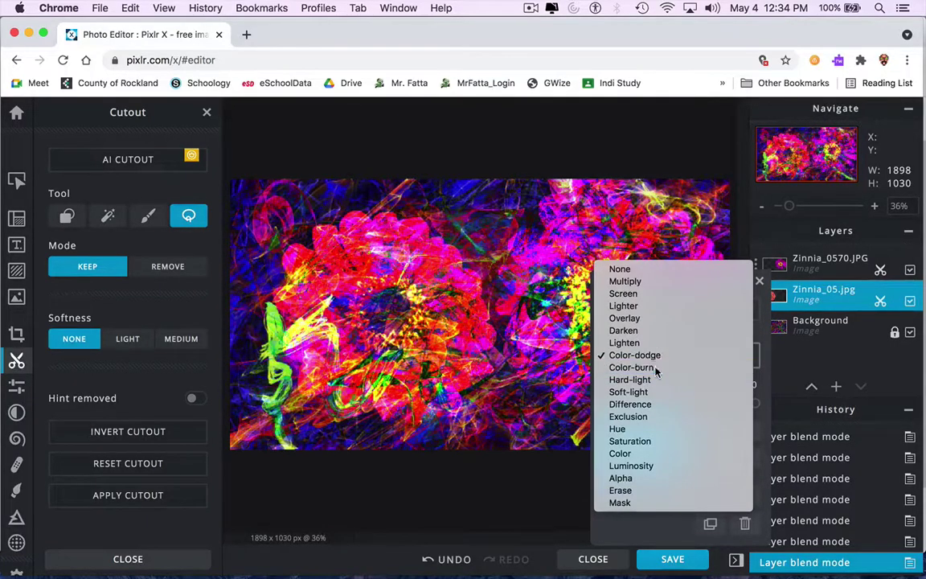
{"action": "left_click", "coordinate": [656, 367]}
{"action": "left_click", "coordinate": [649, 363]}
{"action": "left_click", "coordinate": [645, 367]}
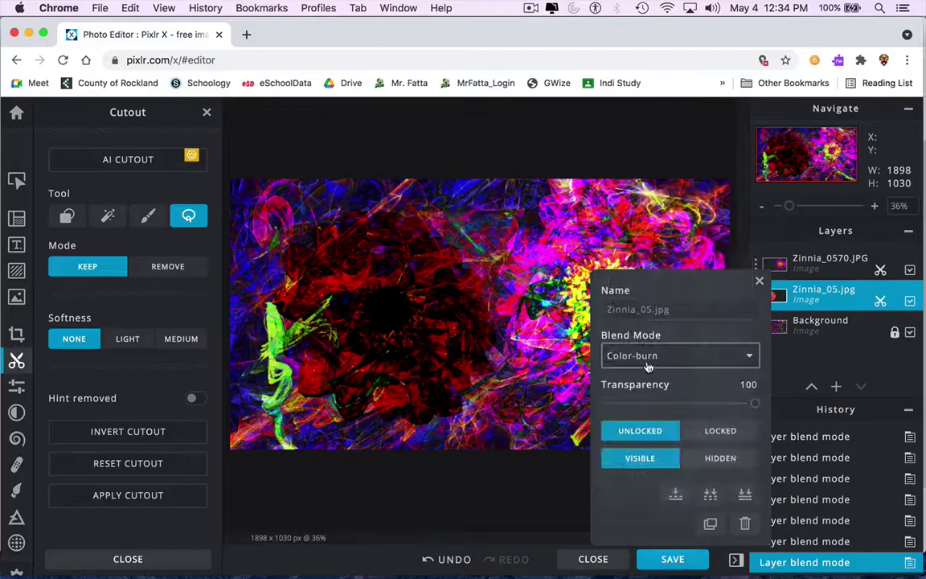
{"action": "left_click", "coordinate": [758, 281]}
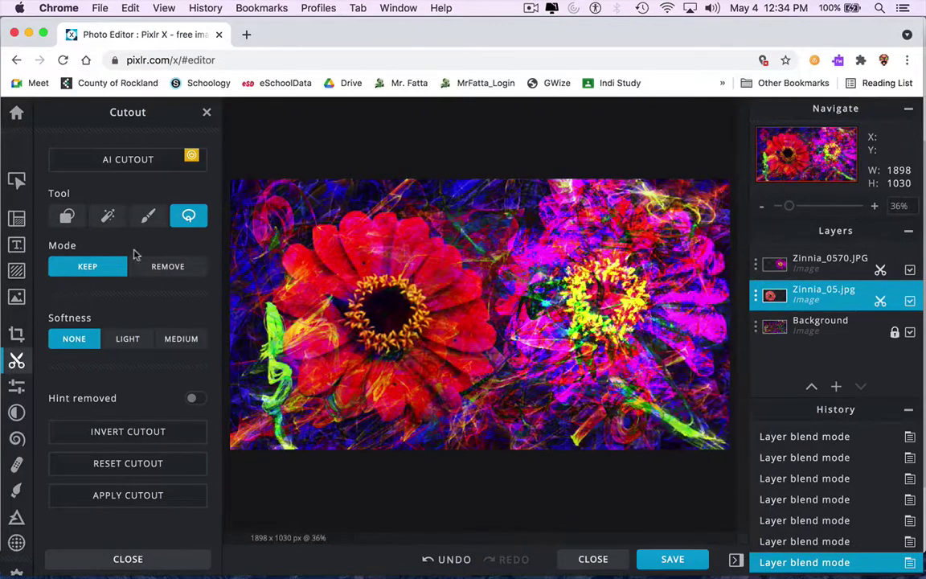
Move the red zinnia further down and left, then select the Background layer
{"action": "left_click", "coordinate": [380, 304]}
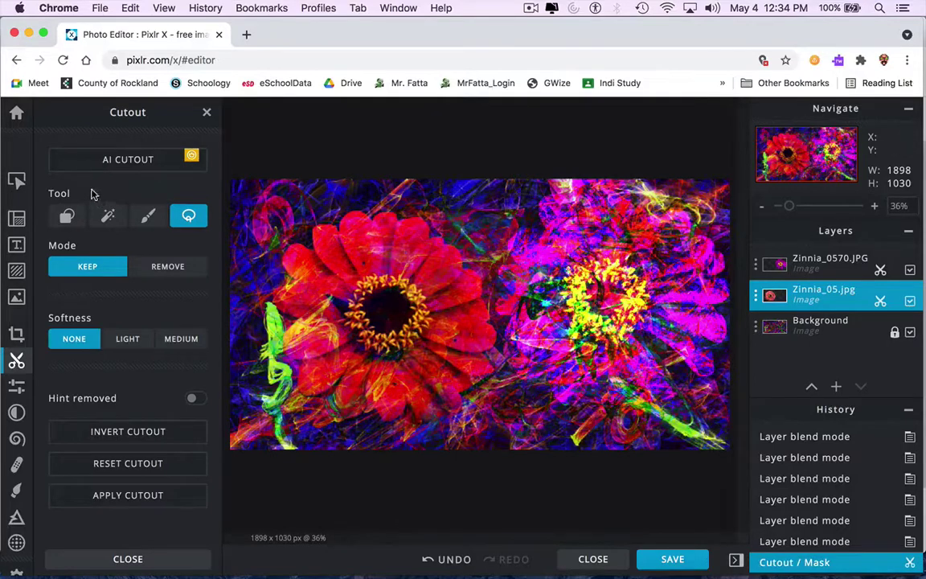
{"action": "left_click", "coordinate": [16, 180]}
{"action": "left_click_drag", "start_coordinate": [420, 299], "coordinate": [382, 329]}
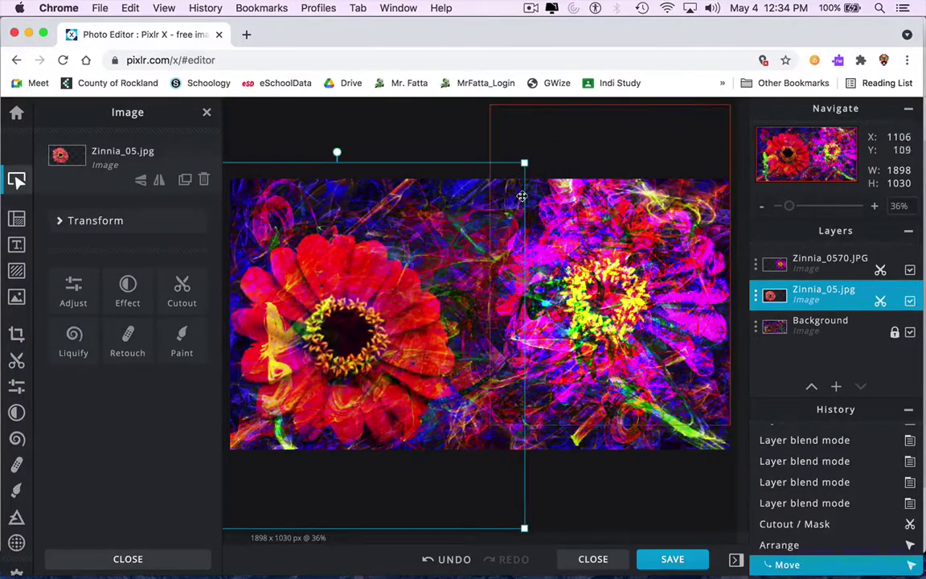
{"action": "left_click", "coordinate": [404, 354]}
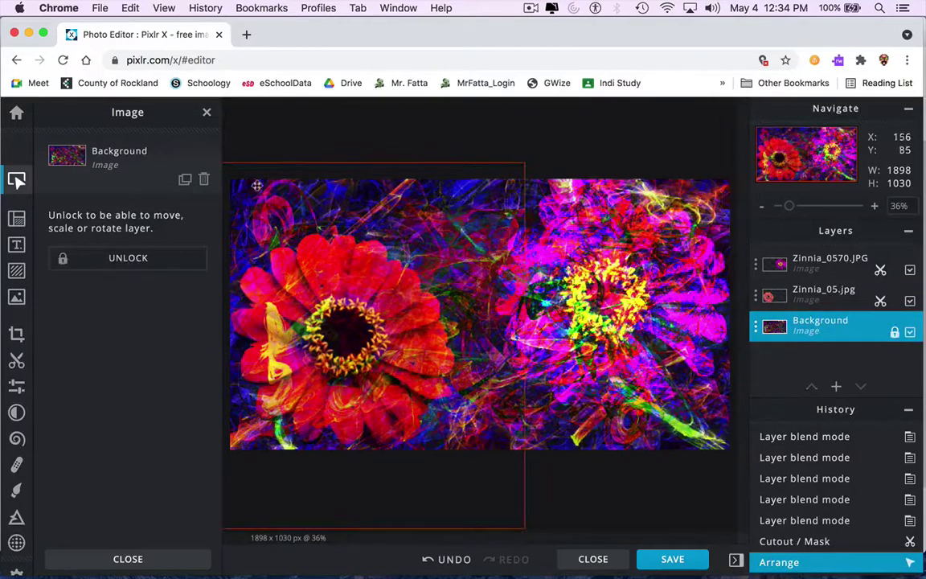
Add the black-and-white IMG_8728.jpg coneflower photo from Downloads as a new layer
{"action": "left_click", "coordinate": [18, 298]}
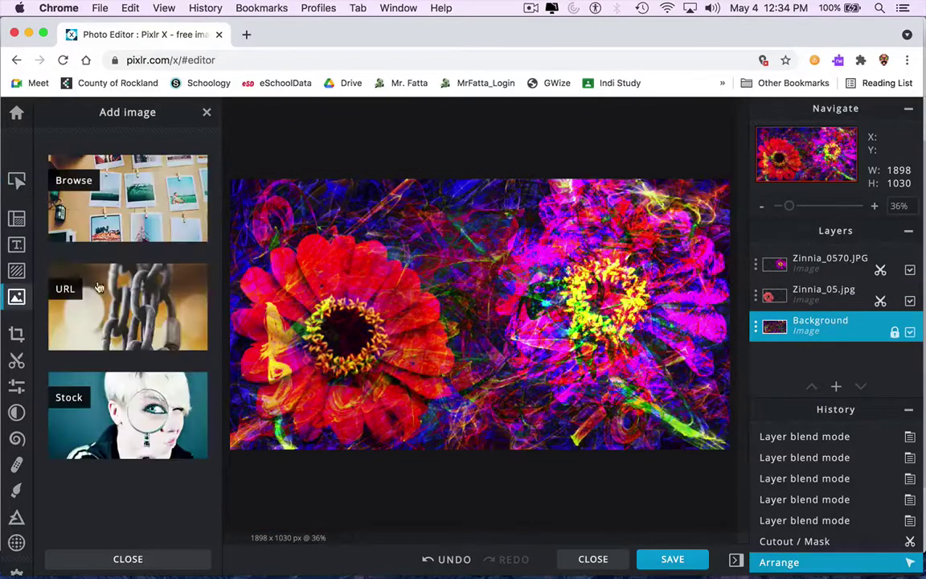
{"action": "left_click", "coordinate": [132, 185]}
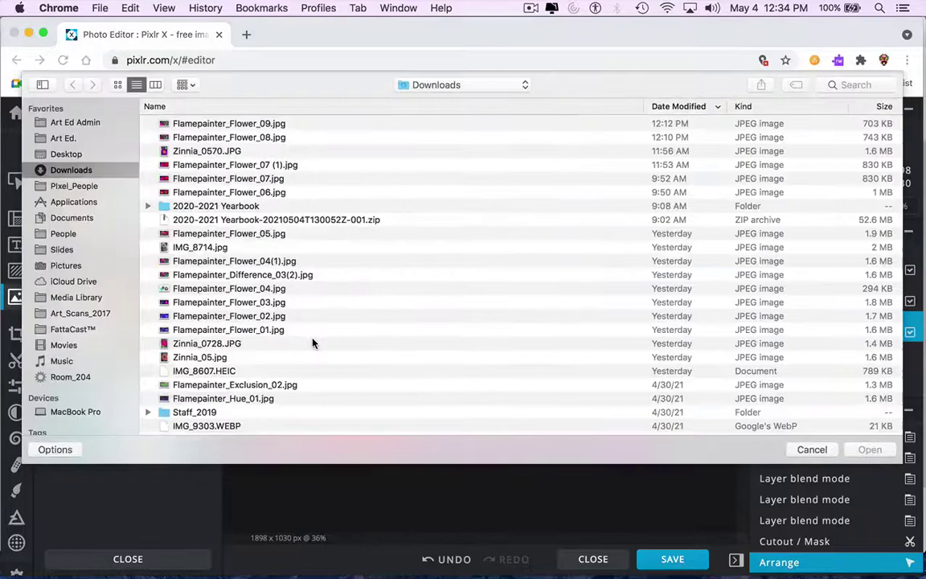
{"action": "scroll", "coordinate": [312, 343], "scroll_direction": "down", "scroll_amount": 15}
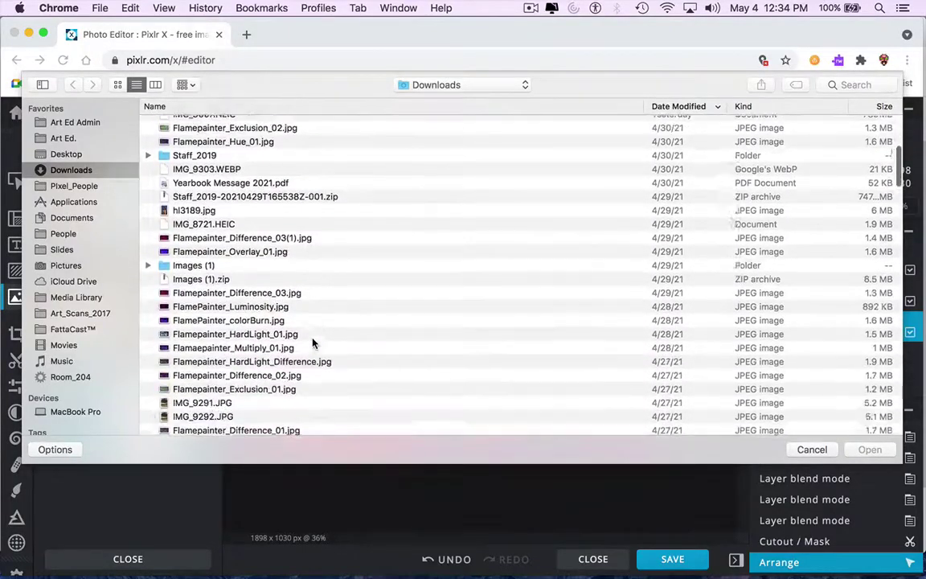
{"action": "scroll", "coordinate": [313, 343], "scroll_direction": "down", "scroll_amount": 6}
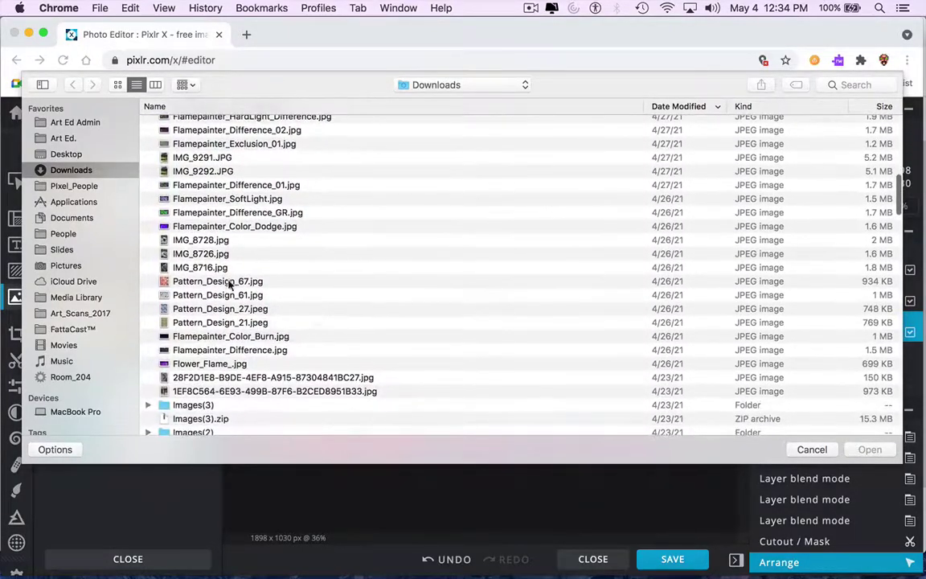
{"action": "left_click", "coordinate": [200, 241]}
{"action": "left_click", "coordinate": [869, 450]}
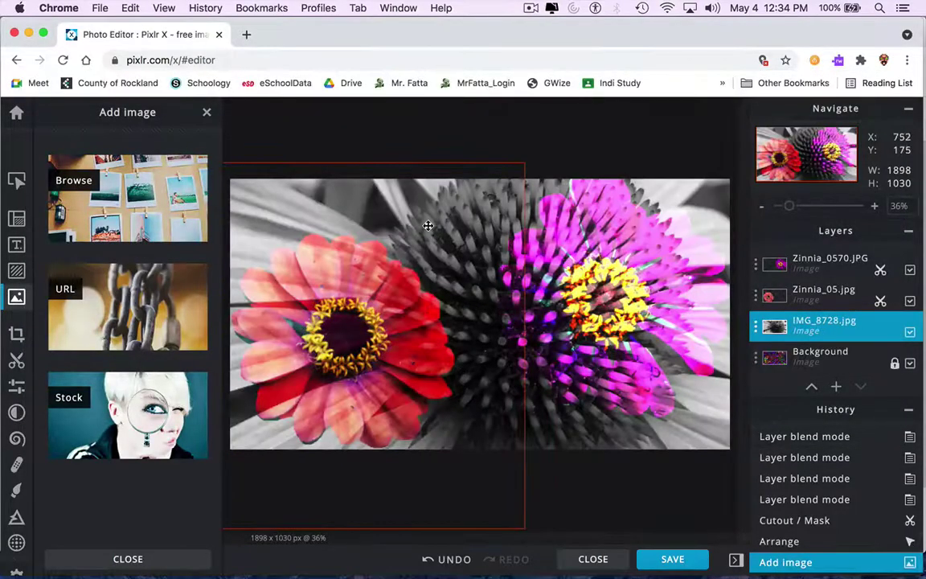
Nudge the red zinnia slightly, then bring up the IMG_8728.jpg layer's blend mode choices
{"action": "mouse_move", "coordinate": [429, 224]}
{"action": "left_mouse_down"}
{"action": "mouse_move", "coordinate": [495, 297]}
{"action": "mouse_move", "coordinate": [422, 228]}
{"action": "mouse_move", "coordinate": [419, 234]}
{"action": "left_mouse_up"}
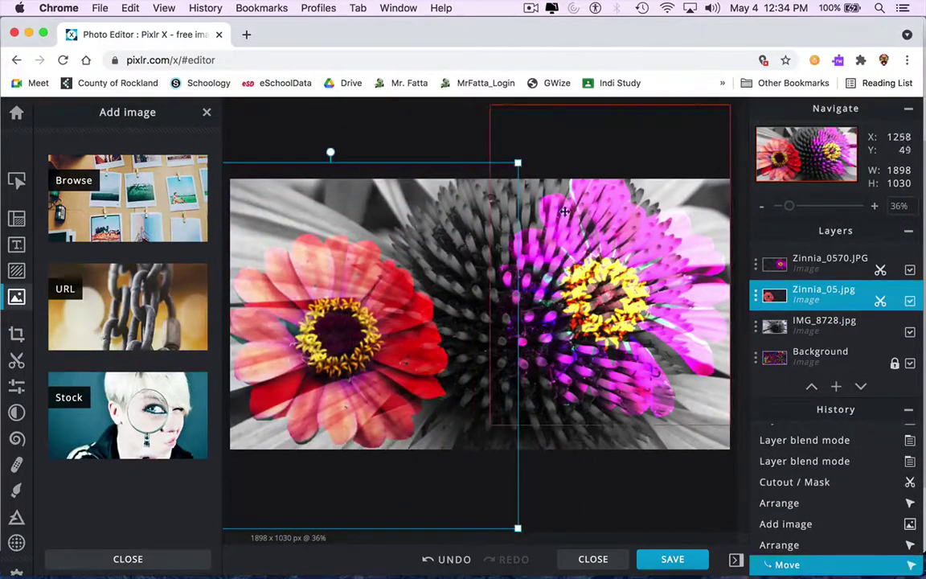
{"action": "left_click", "coordinate": [544, 441]}
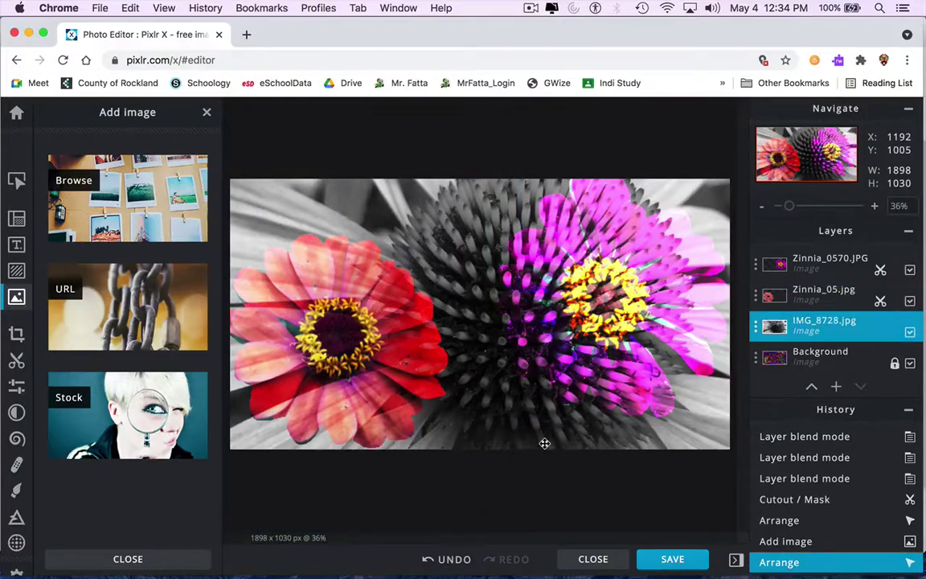
{"action": "left_click", "coordinate": [756, 324]}
{"action": "left_click", "coordinate": [708, 382]}
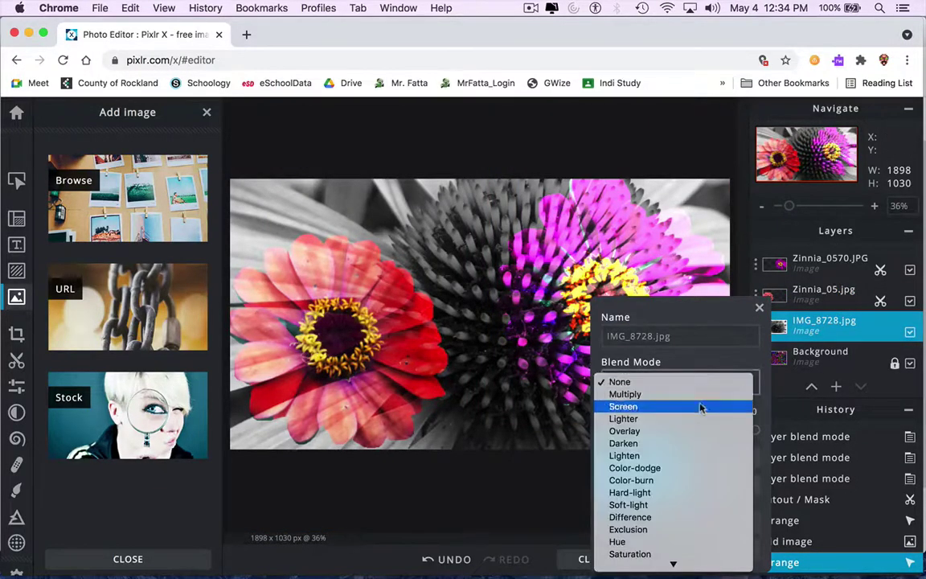
Try Color-dodge and Overlay blends on the black-and-white photo, then return it to Normal
{"action": "left_click", "coordinate": [682, 470]}
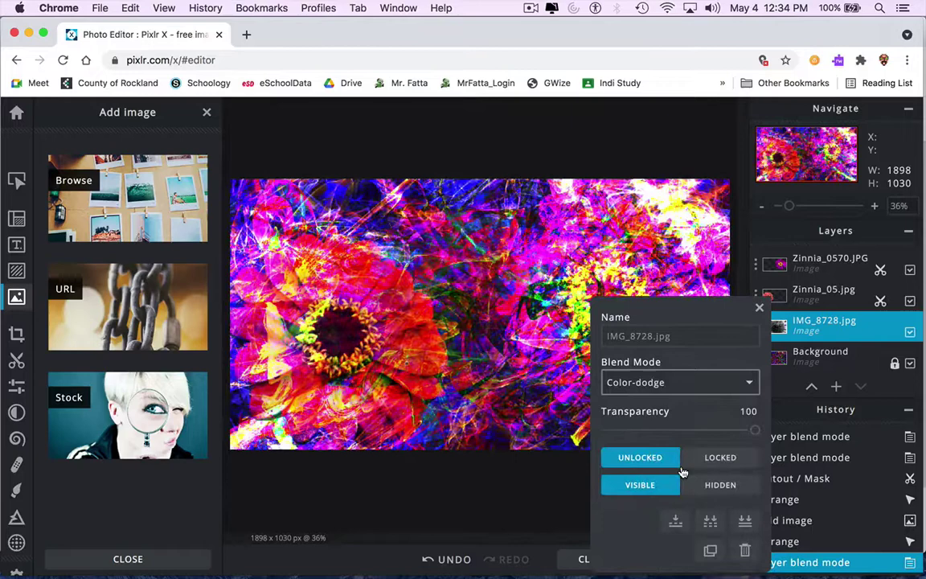
{"action": "left_click", "coordinate": [682, 382]}
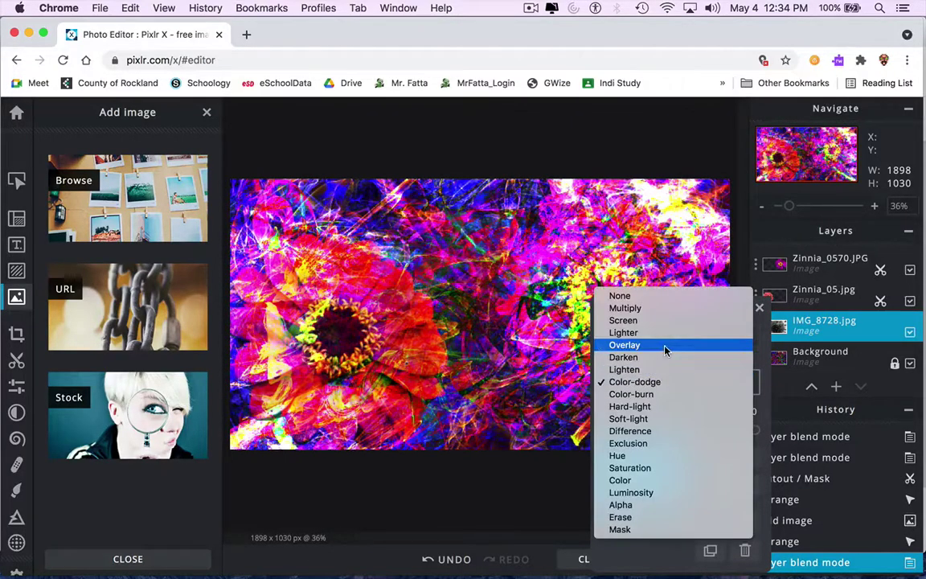
{"action": "left_click", "coordinate": [664, 346]}
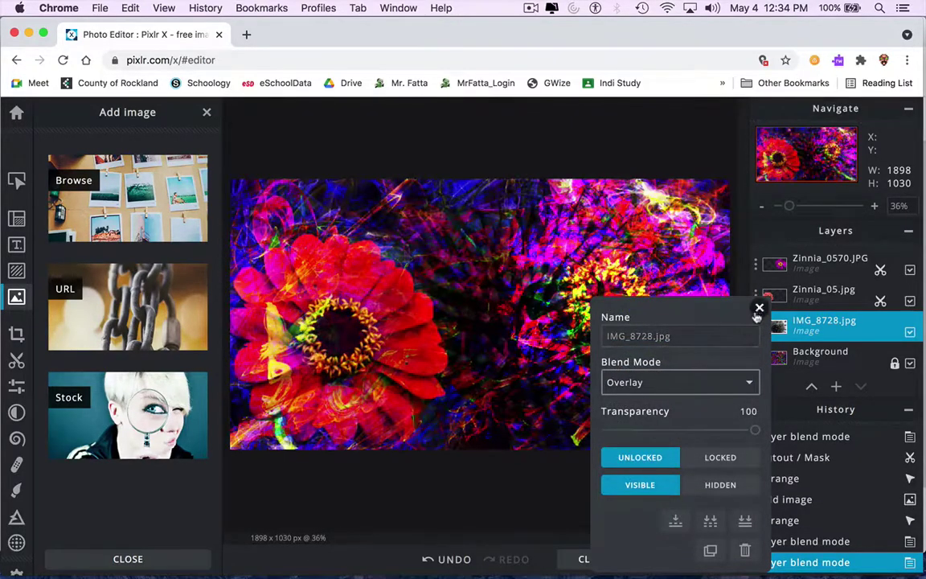
{"action": "left_click", "coordinate": [680, 386]}
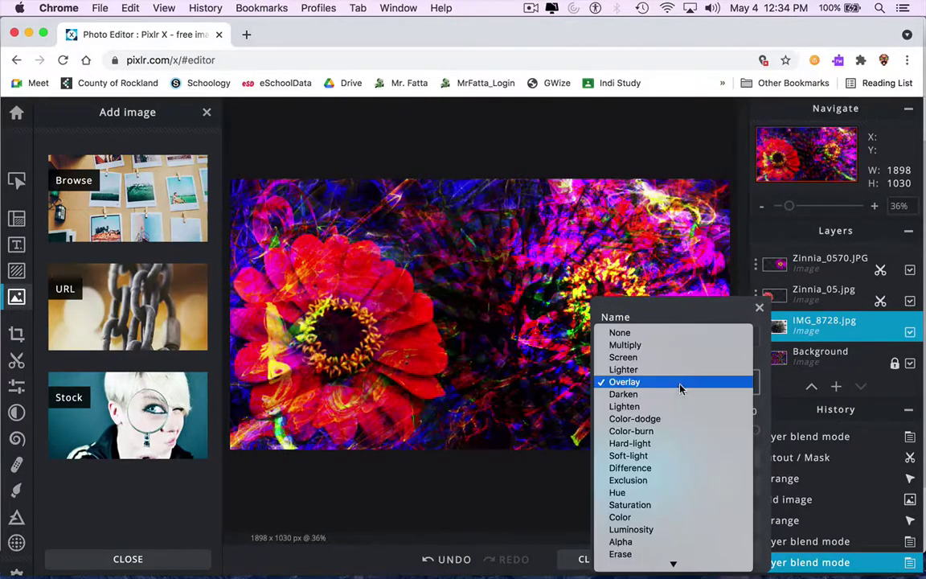
{"action": "left_click", "coordinate": [642, 334]}
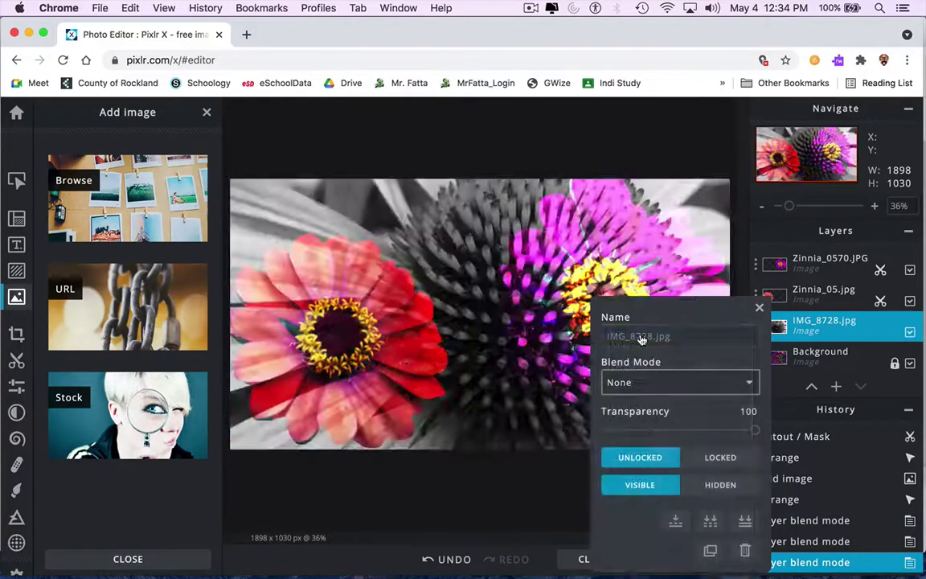
{"action": "left_click", "coordinate": [757, 304]}
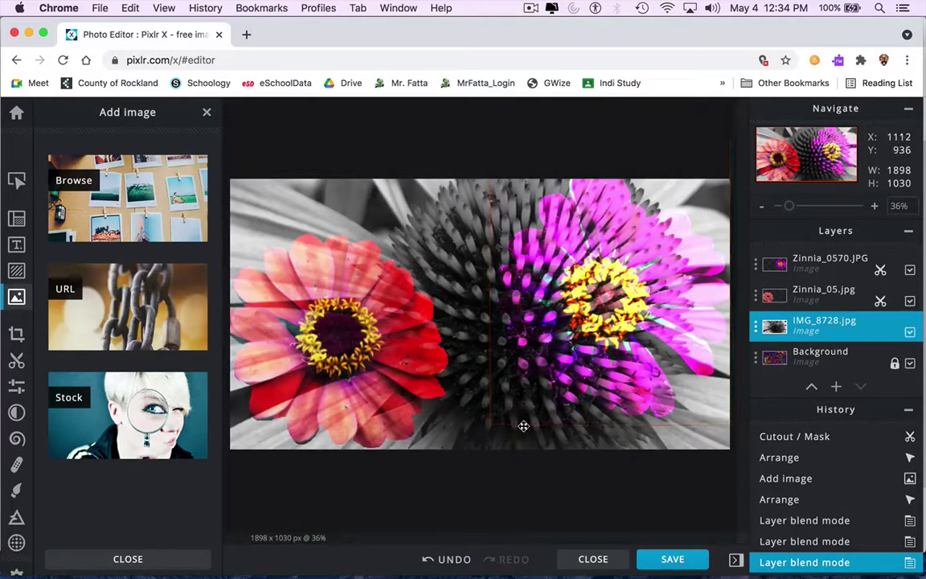
Move IMG_8728 to the top of the layer stack and shrink it into a centred panel
{"action": "left_click_drag", "start_coordinate": [526, 443], "coordinate": [441, 356]}
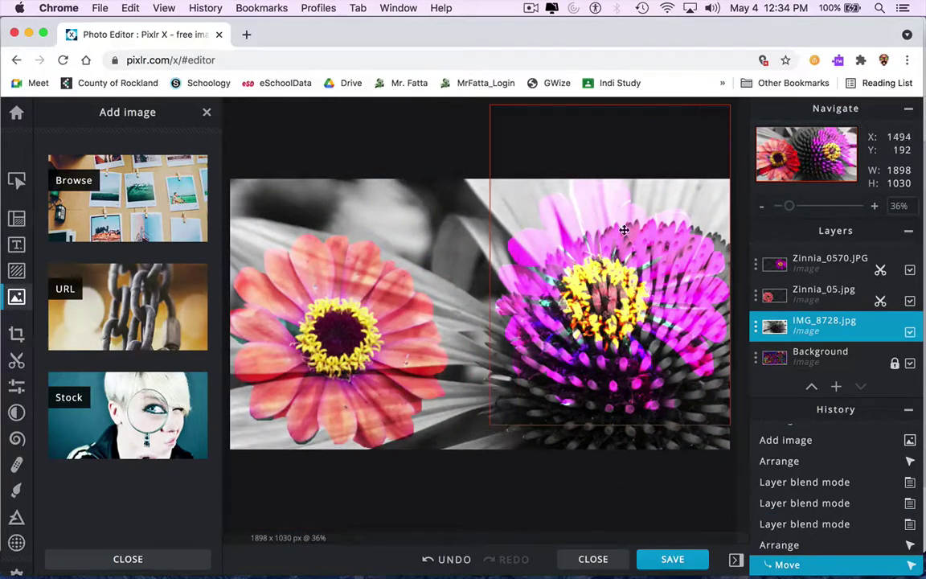
{"action": "left_click_drag", "start_coordinate": [804, 326], "coordinate": [804, 264]}
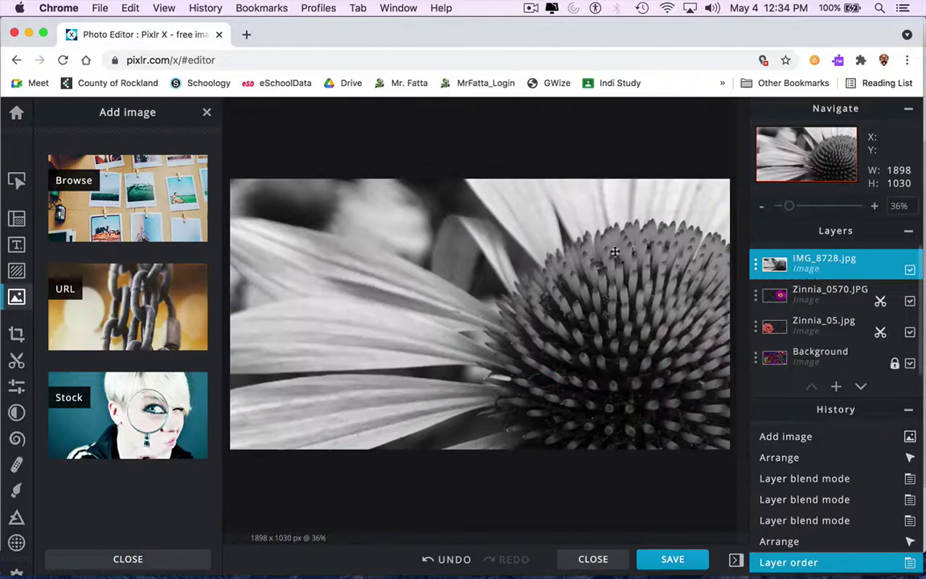
{"action": "left_click_drag", "start_coordinate": [345, 195], "coordinate": [427, 341]}
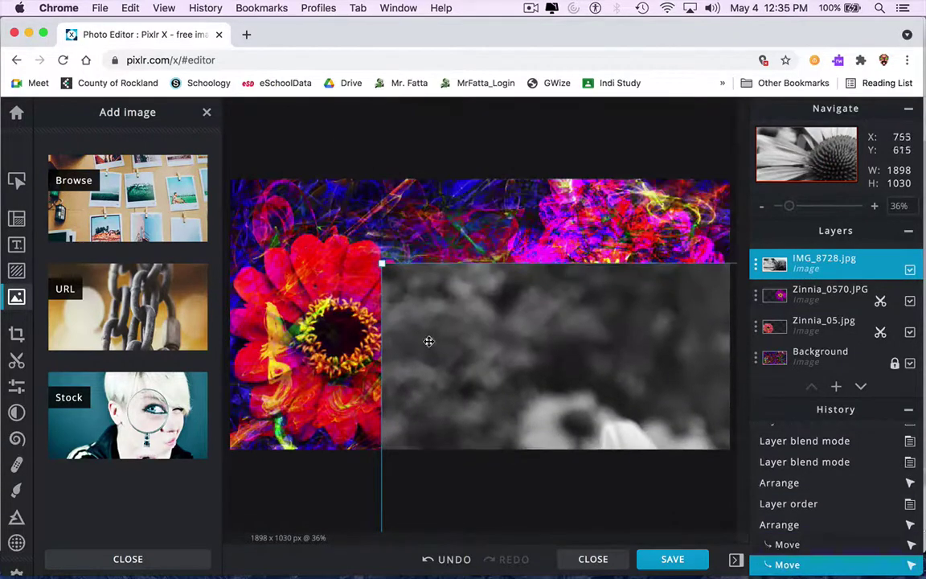
{"action": "left_click_drag", "start_coordinate": [379, 263], "coordinate": [511, 373]}
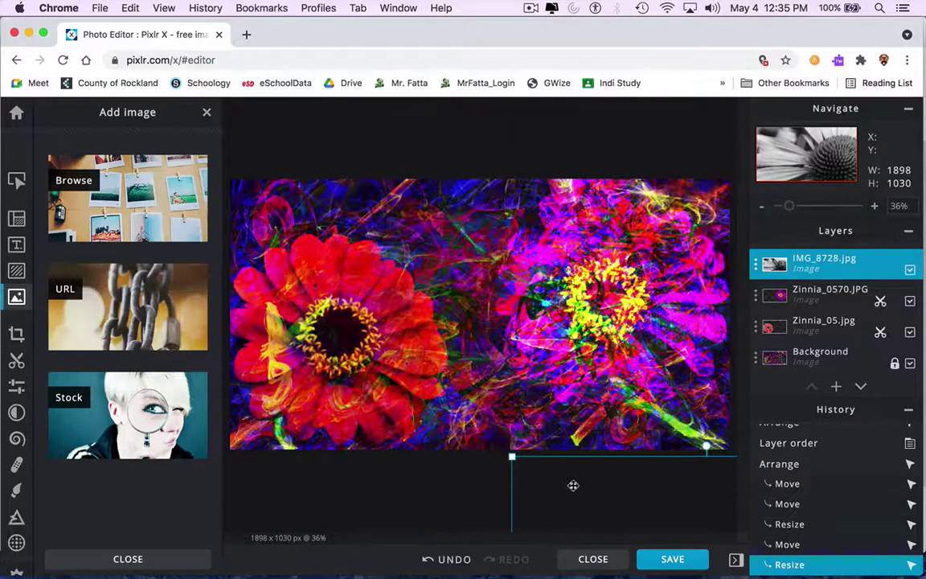
{"action": "left_click_drag", "start_coordinate": [573, 486], "coordinate": [372, 199]}
{"action": "left_click_drag", "start_coordinate": [310, 169], "coordinate": [394, 219]}
{"action": "left_click", "coordinate": [397, 181]}
{"action": "left_click_drag", "start_coordinate": [484, 295], "coordinate": [455, 250]}
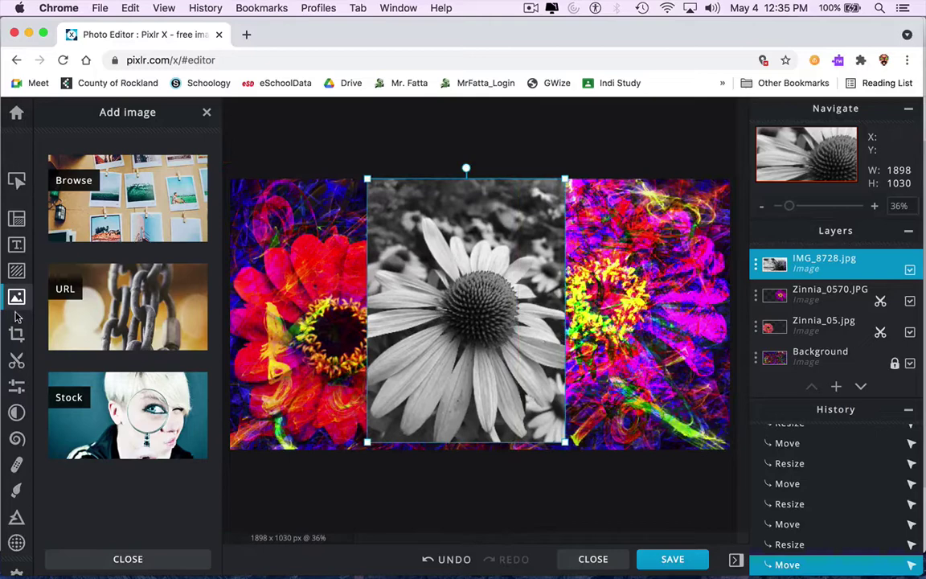
{"action": "left_click", "coordinate": [18, 360]}
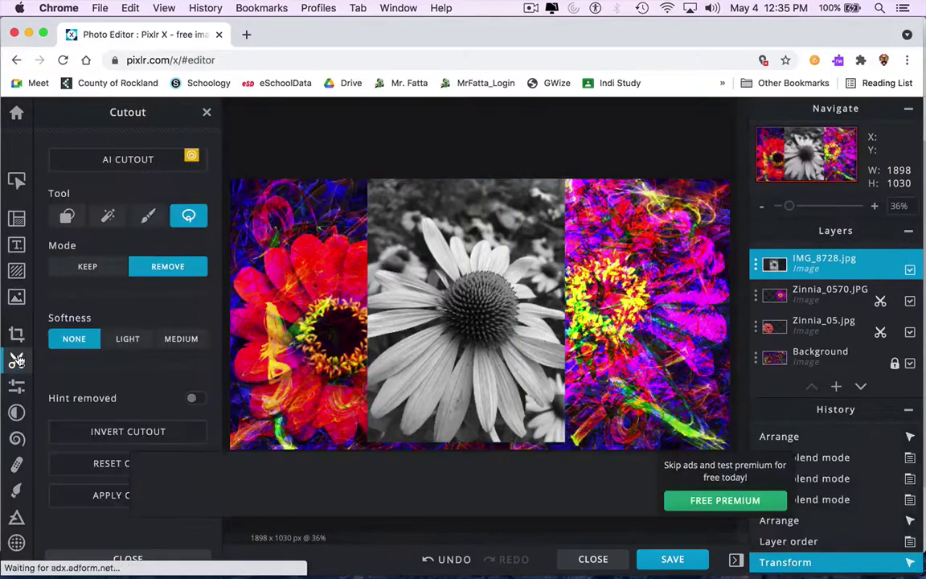
In KEEP mode, lasso-trace around the daisy's petals so only the flower remains
{"action": "left_click", "coordinate": [90, 268]}
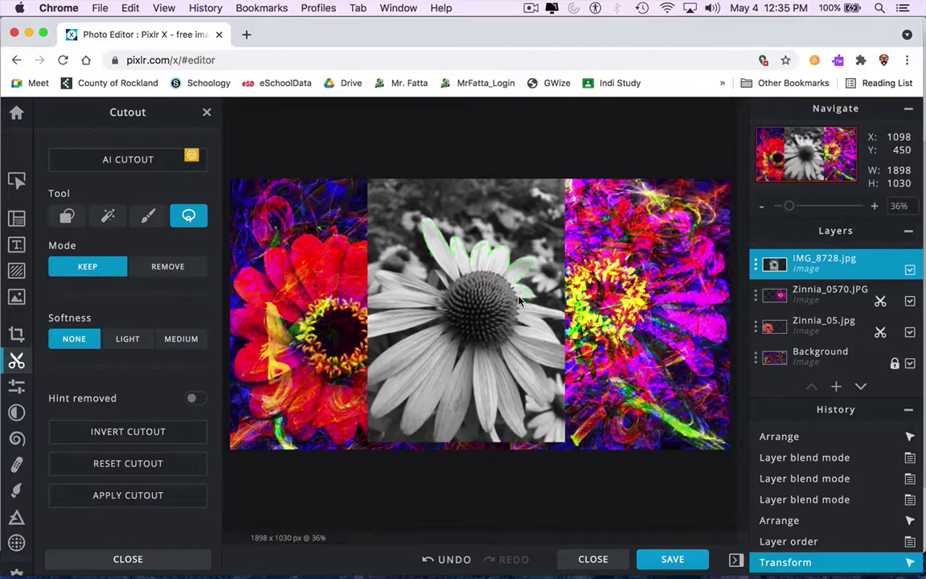
{"action": "mouse_move", "coordinate": [534, 309]}
{"action": "left_mouse_down"}
{"action": "mouse_move", "coordinate": [559, 322]}
{"action": "mouse_move", "coordinate": [543, 322]}
{"action": "mouse_move", "coordinate": [556, 361]}
{"action": "mouse_move", "coordinate": [533, 357]}
{"action": "mouse_move", "coordinate": [545, 399]}
{"action": "mouse_move", "coordinate": [518, 380]}
{"action": "mouse_move", "coordinate": [521, 427]}
{"action": "mouse_move", "coordinate": [498, 403]}
{"action": "mouse_move", "coordinate": [489, 427]}
{"action": "mouse_move", "coordinate": [476, 393]}
{"action": "mouse_move", "coordinate": [440, 439]}
{"action": "left_mouse_up"}
{"action": "mouse_move", "coordinate": [441, 402]}
{"action": "left_mouse_down"}
{"action": "mouse_move", "coordinate": [409, 423]}
{"action": "mouse_move", "coordinate": [414, 387]}
{"action": "mouse_move", "coordinate": [385, 415]}
{"action": "mouse_move", "coordinate": [394, 377]}
{"action": "mouse_move", "coordinate": [377, 364]}
{"action": "left_mouse_up"}
{"action": "mouse_move", "coordinate": [428, 332]}
{"action": "left_mouse_down"}
{"action": "mouse_move", "coordinate": [431, 324]}
{"action": "mouse_move", "coordinate": [372, 329]}
{"action": "mouse_move", "coordinate": [390, 312]}
{"action": "left_mouse_up"}
{"action": "mouse_move", "coordinate": [421, 279]}
{"action": "left_mouse_down"}
{"action": "mouse_move", "coordinate": [450, 286]}
{"action": "mouse_move", "coordinate": [430, 258]}
{"action": "left_mouse_up"}
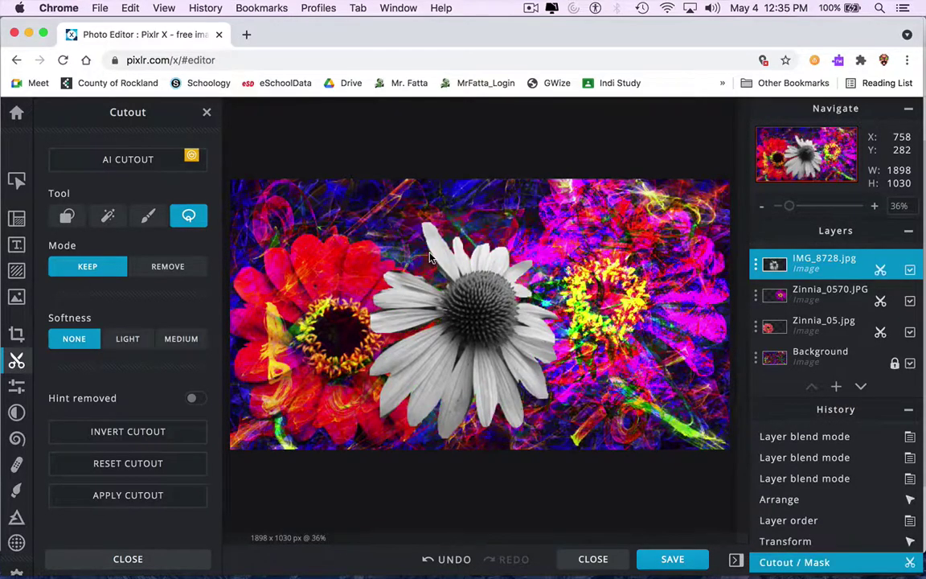
Preview Multiply, Screen, Lighter, Overlay, Darken and Lighten blends on the daisy layer
{"action": "left_click", "coordinate": [757, 270]}
{"action": "left_click", "coordinate": [668, 324]}
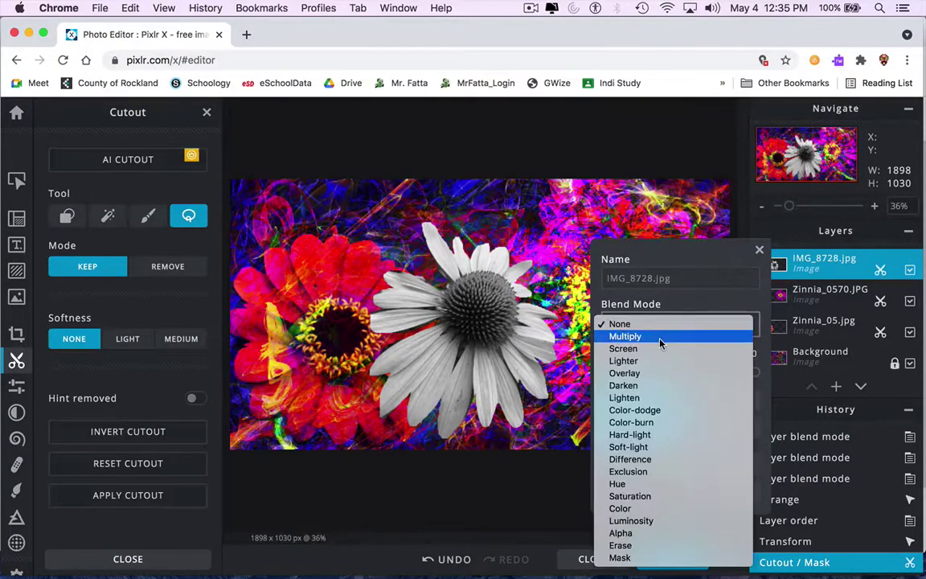
{"action": "left_click", "coordinate": [660, 334]}
{"action": "left_click", "coordinate": [659, 324]}
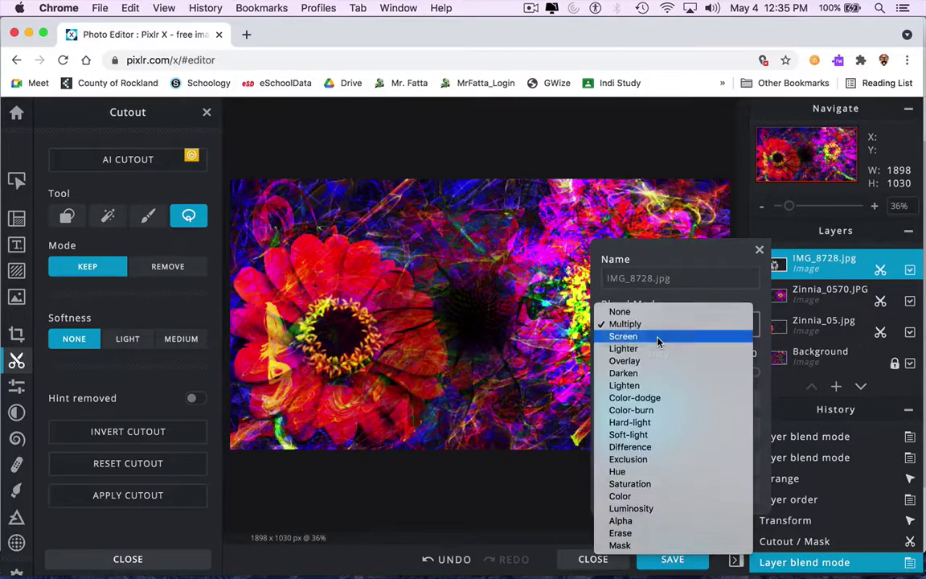
{"action": "left_click", "coordinate": [659, 336]}
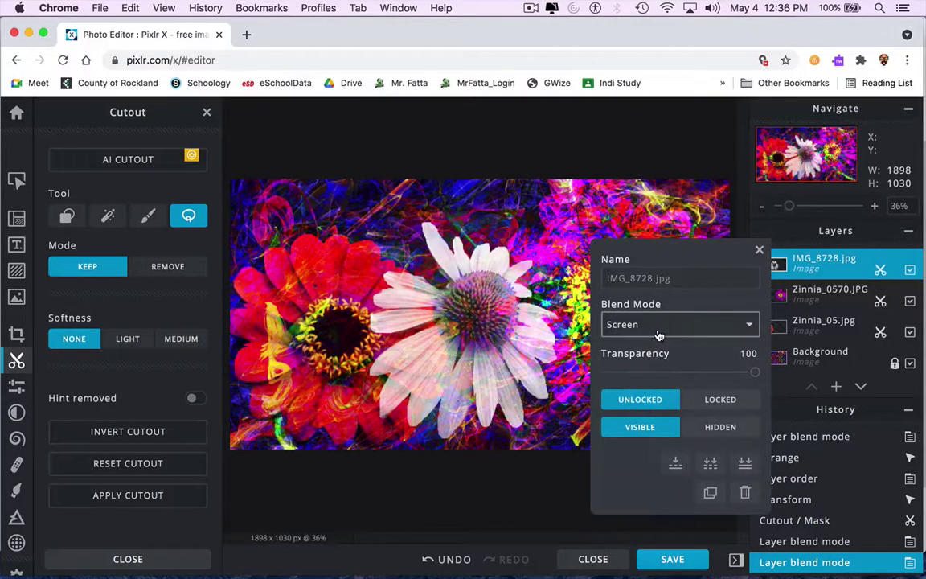
{"action": "left_click", "coordinate": [660, 324]}
{"action": "left_click", "coordinate": [657, 338]}
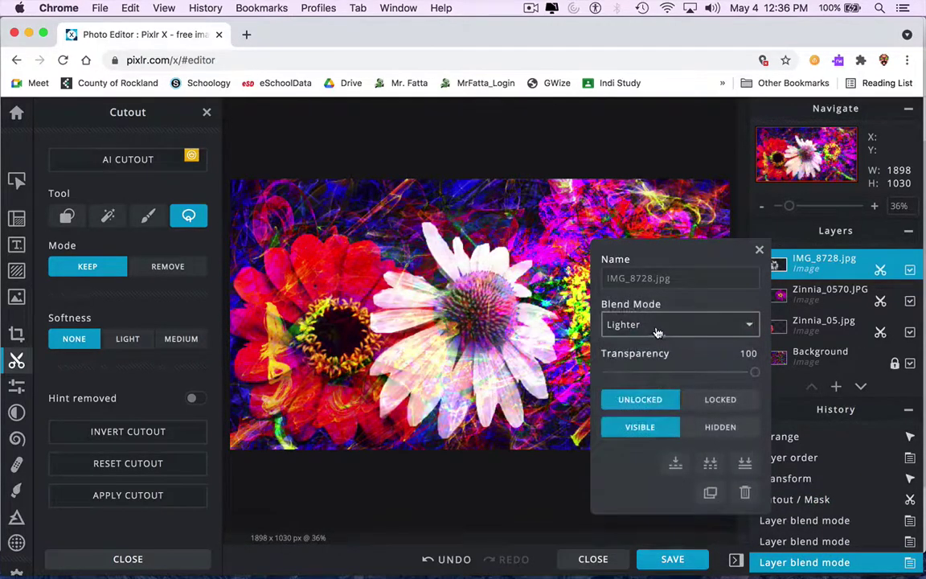
{"action": "left_click", "coordinate": [657, 328]}
{"action": "left_click", "coordinate": [657, 334]}
{"action": "left_click", "coordinate": [658, 326]}
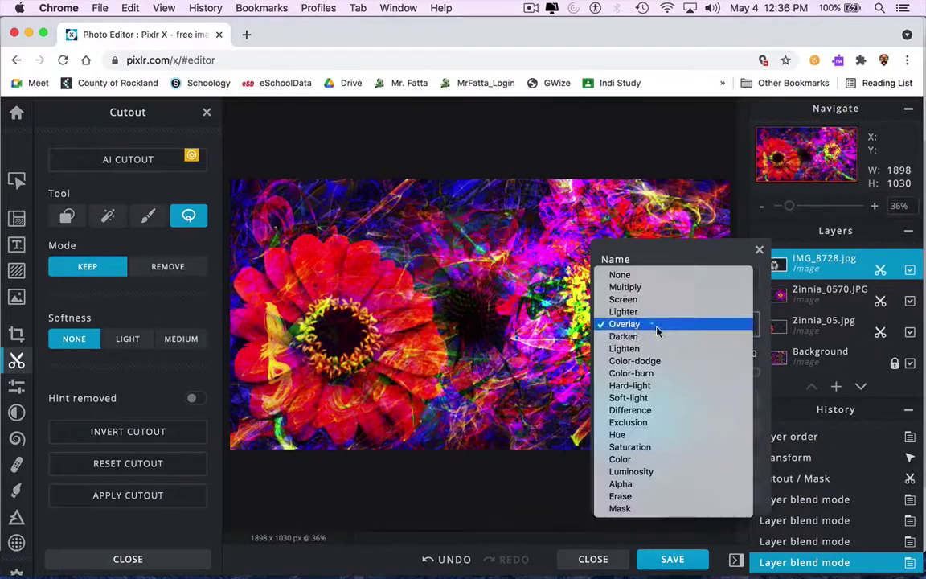
{"action": "left_click", "coordinate": [658, 335]}
{"action": "left_click", "coordinate": [658, 326]}
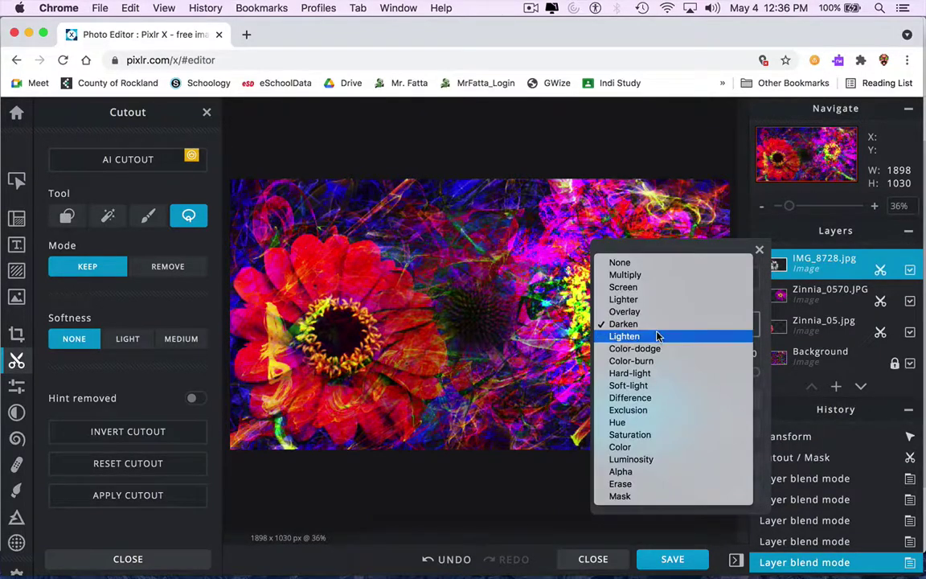
{"action": "left_click", "coordinate": [657, 336]}
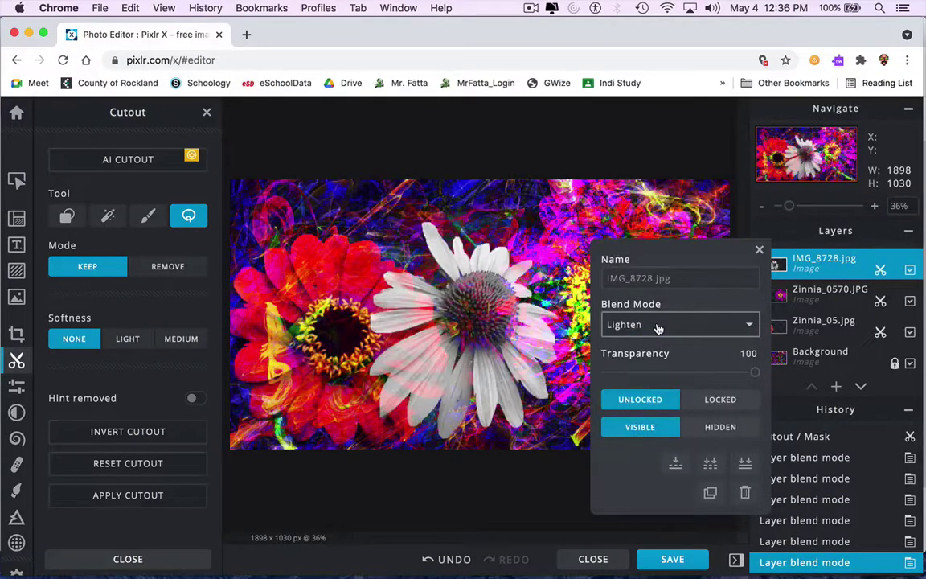
Preview Color-dodge, Color-burn, Hard-light and Soft-light, then set the daisy to Difference
{"action": "left_click", "coordinate": [658, 327]}
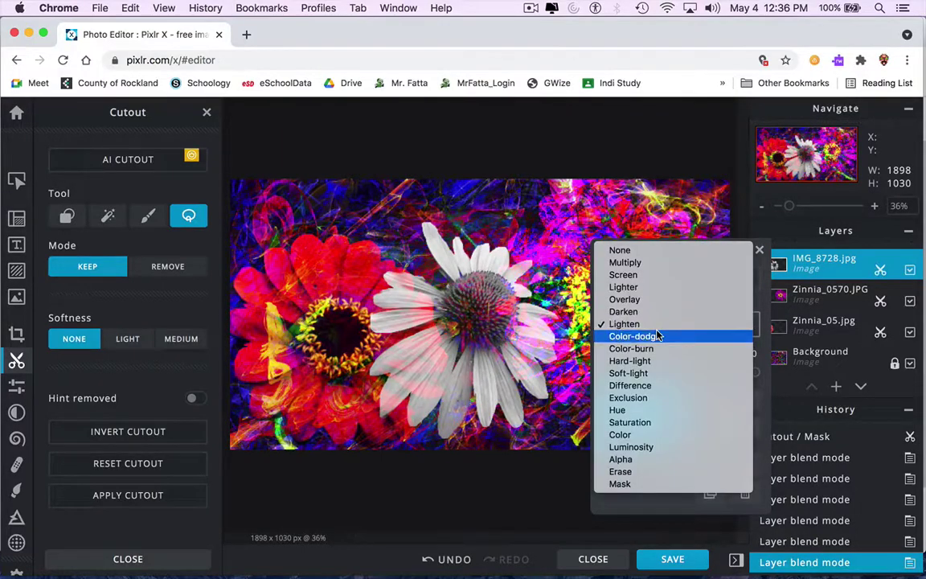
{"action": "left_click", "coordinate": [658, 337]}
{"action": "left_click", "coordinate": [658, 327]}
{"action": "left_click", "coordinate": [658, 336]}
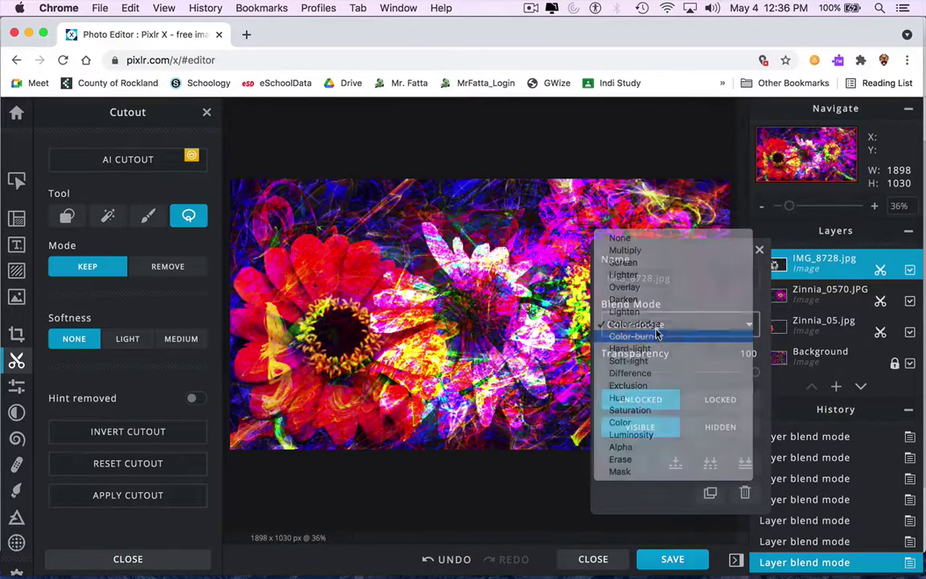
{"action": "left_click", "coordinate": [658, 330]}
{"action": "left_click", "coordinate": [657, 335]}
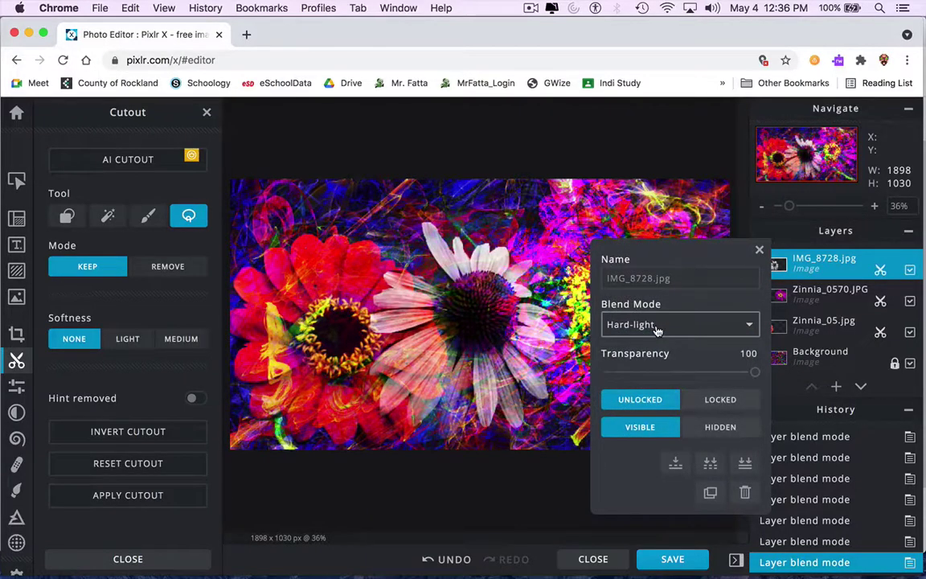
{"action": "left_click", "coordinate": [657, 326]}
{"action": "left_click", "coordinate": [658, 336]}
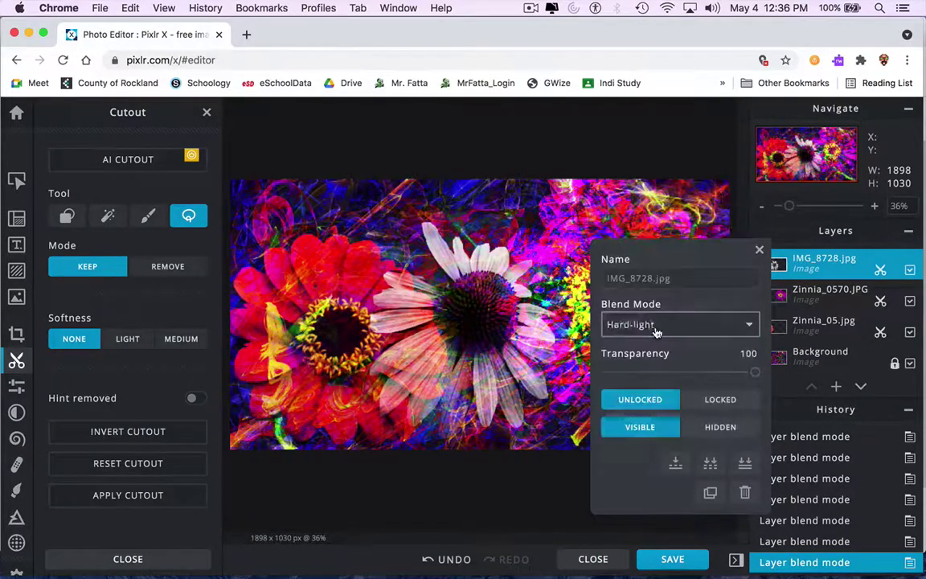
{"action": "left_click", "coordinate": [656, 328]}
{"action": "left_click", "coordinate": [657, 334]}
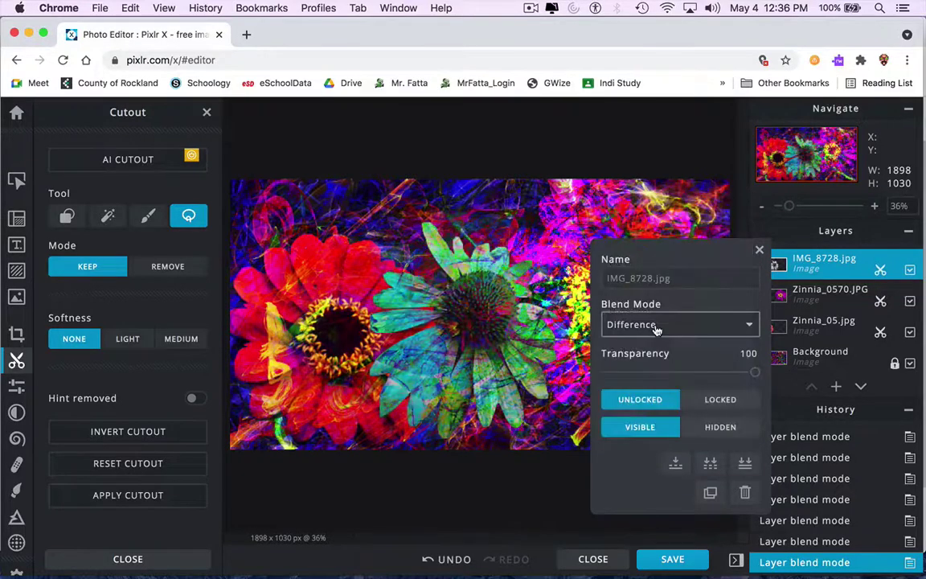
{"action": "left_click", "coordinate": [760, 250]}
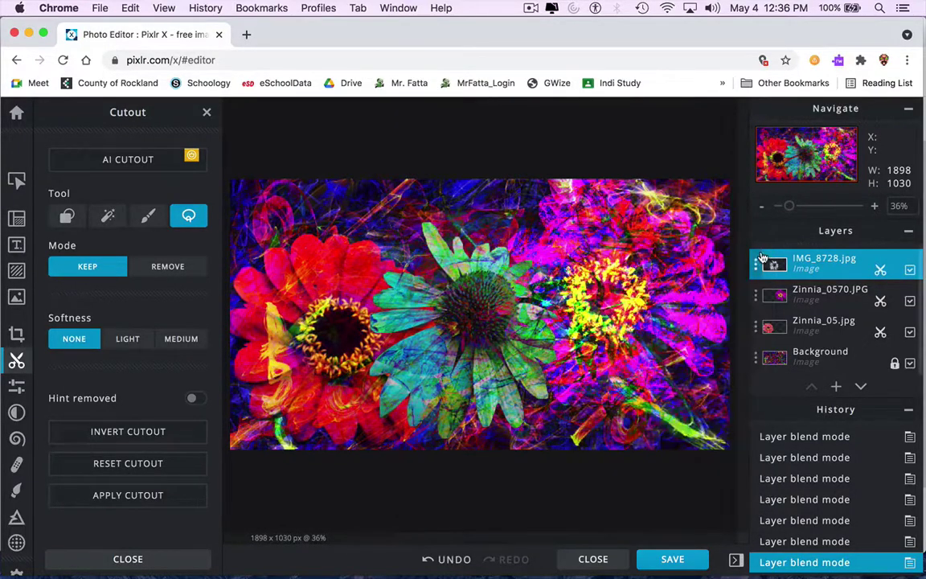
Move the teal daisy up-left, tilt it and resize it over the red zinnia's upper petals
{"action": "left_click", "coordinate": [207, 113]}
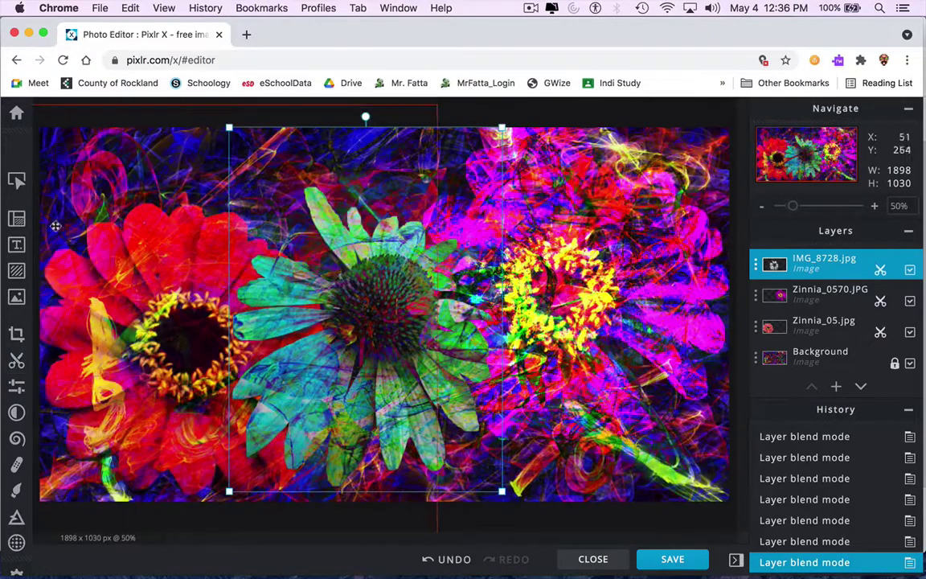
{"action": "left_click", "coordinate": [16, 181]}
{"action": "left_click_drag", "start_coordinate": [434, 291], "coordinate": [403, 257]}
{"action": "left_click_drag", "start_coordinate": [434, 133], "coordinate": [341, 166]}
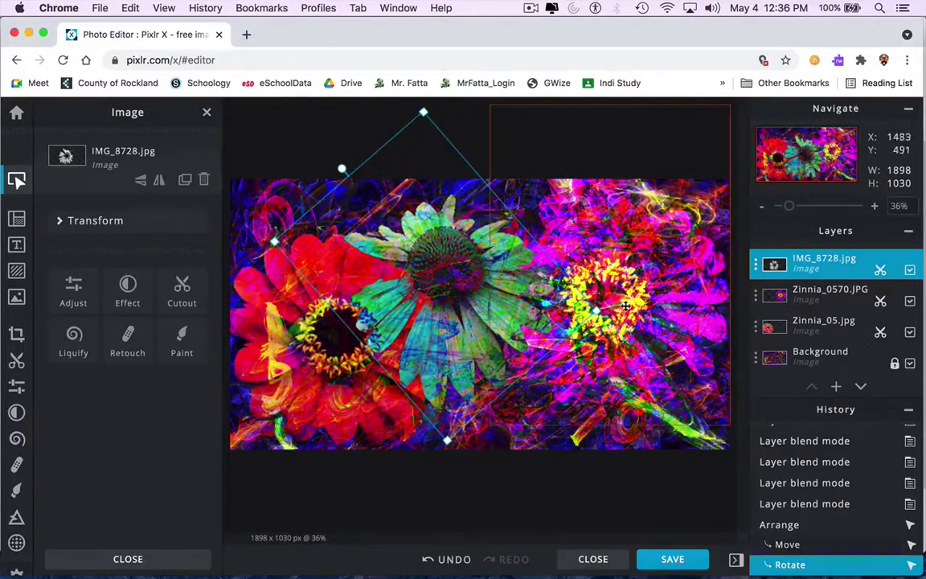
{"action": "left_click_drag", "start_coordinate": [596, 311], "coordinate": [438, 291]}
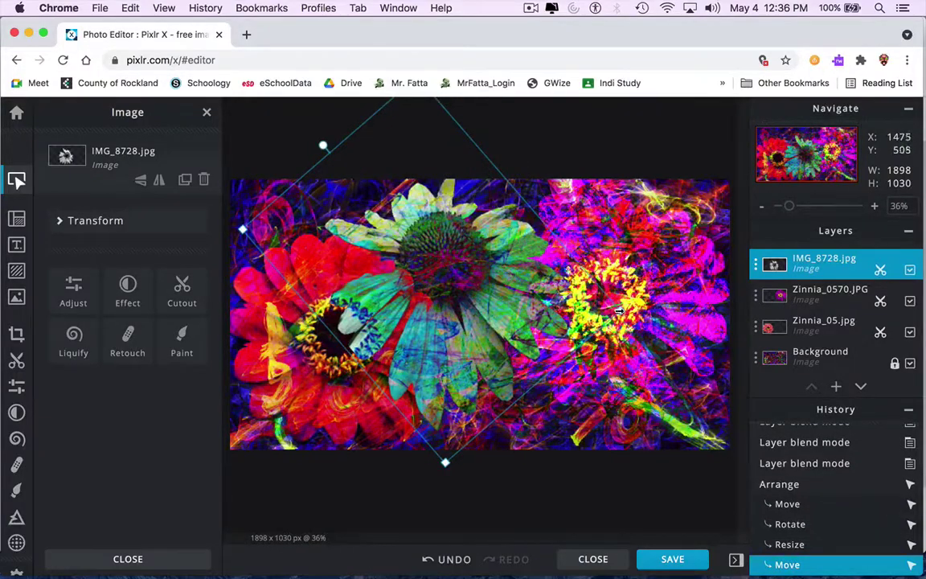
{"action": "left_click_drag", "start_coordinate": [552, 303], "coordinate": [489, 289]}
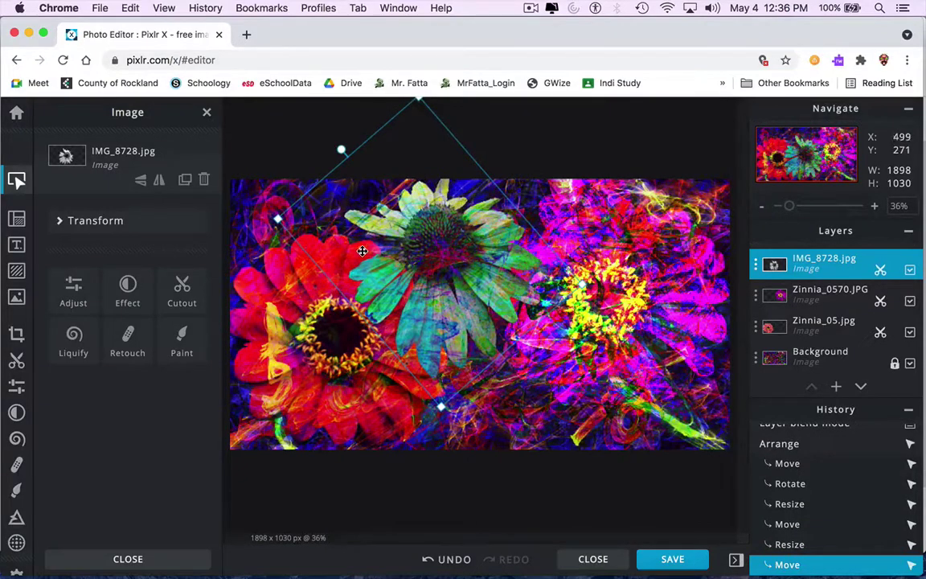
{"action": "left_click", "coordinate": [207, 111]}
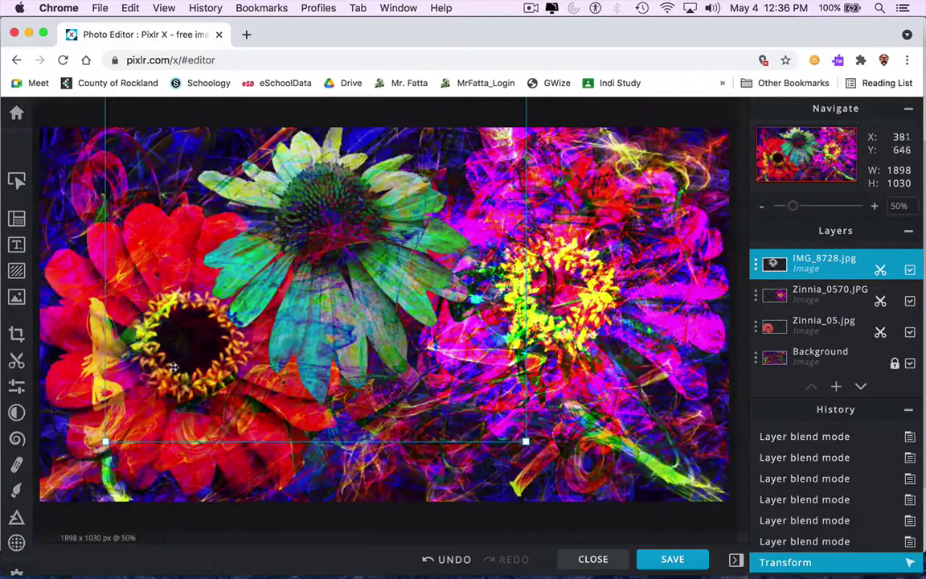
{"action": "left_click", "coordinate": [157, 521]}
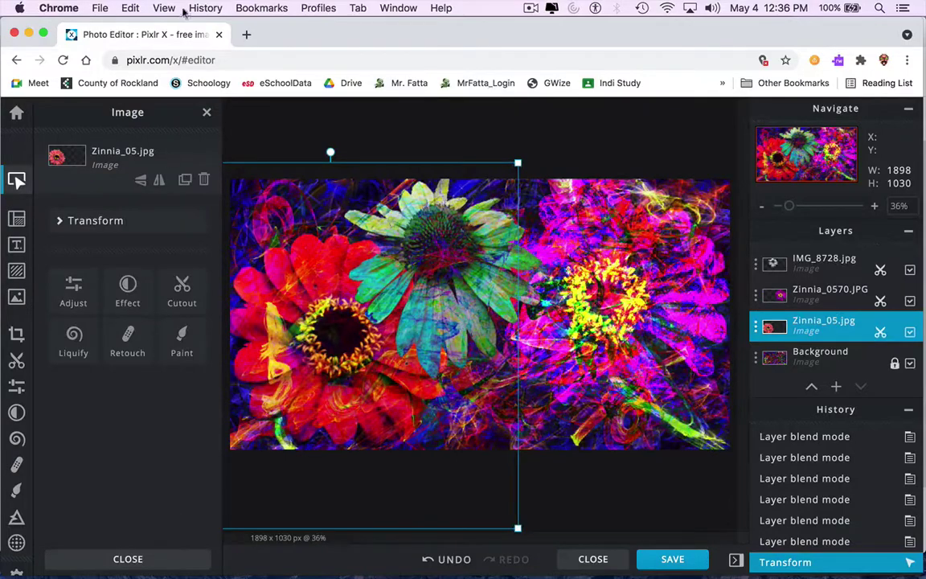
{"action": "left_click", "coordinate": [206, 112]}
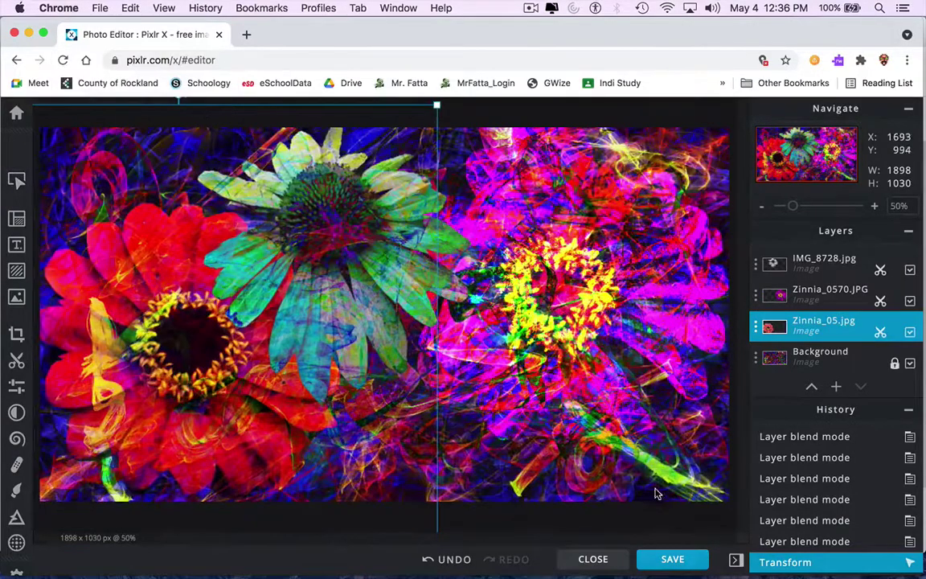
Download the collage as Flamepainter_Flower_09.jpg at 90% JPG quality and close the save window
{"action": "left_click", "coordinate": [661, 559]}
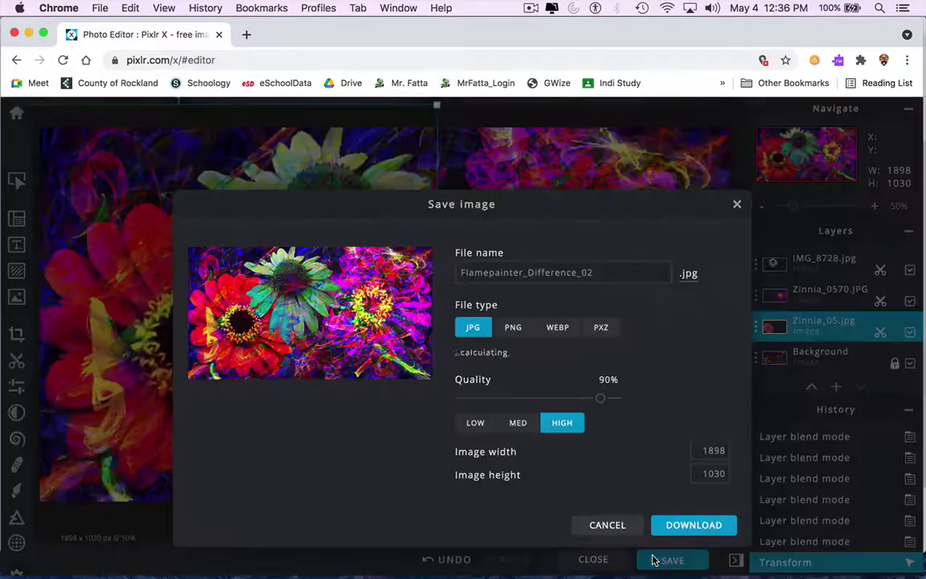
{"action": "left_click_drag", "start_coordinate": [604, 270], "coordinate": [528, 273]}
{"action": "type", "text": "Flow"}
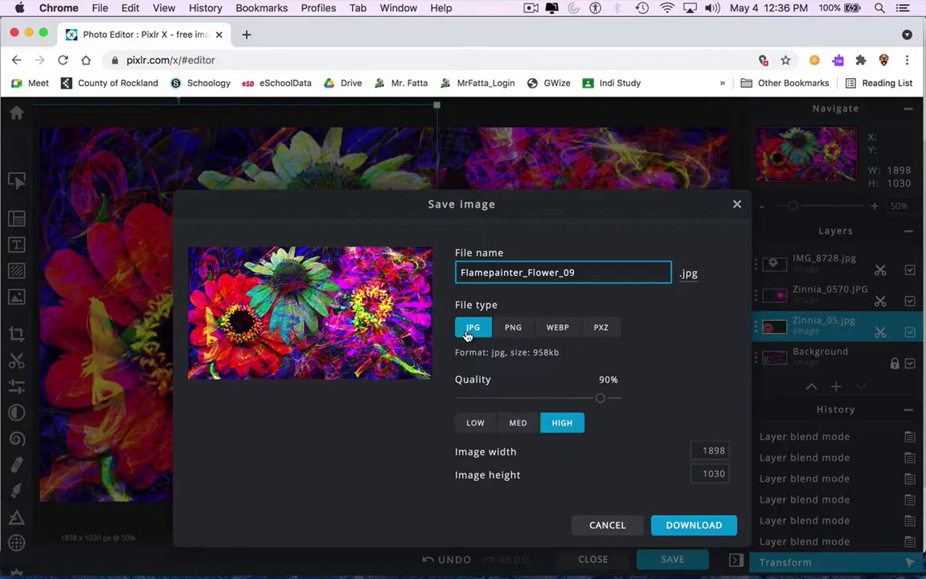
{"action": "left_click", "coordinate": [675, 538]}
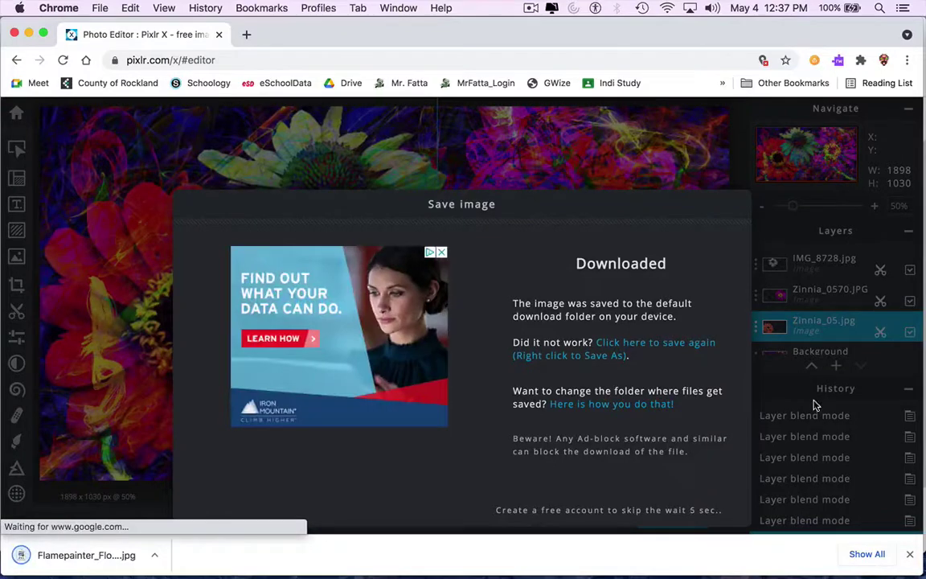
{"action": "left_click", "coordinate": [909, 554]}
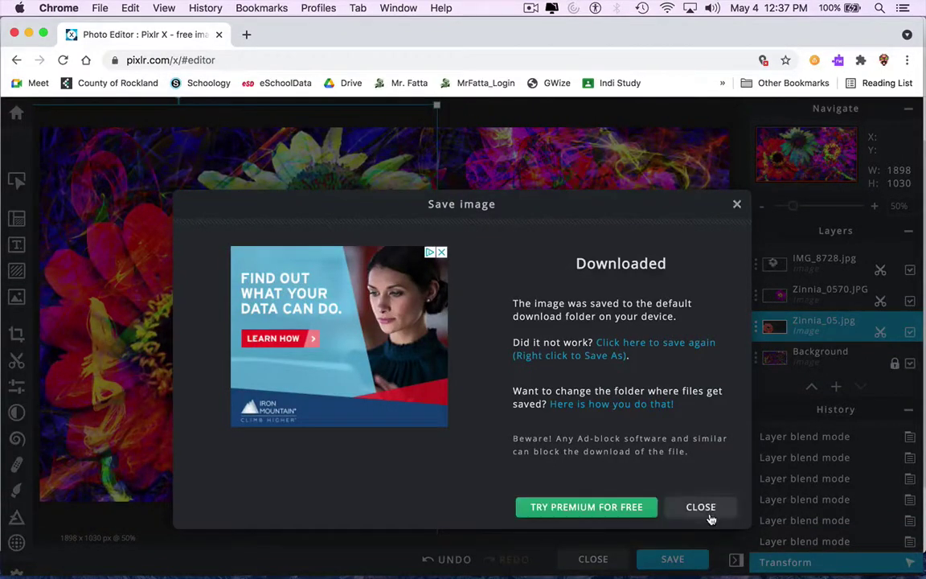
{"action": "left_click", "coordinate": [708, 511]}
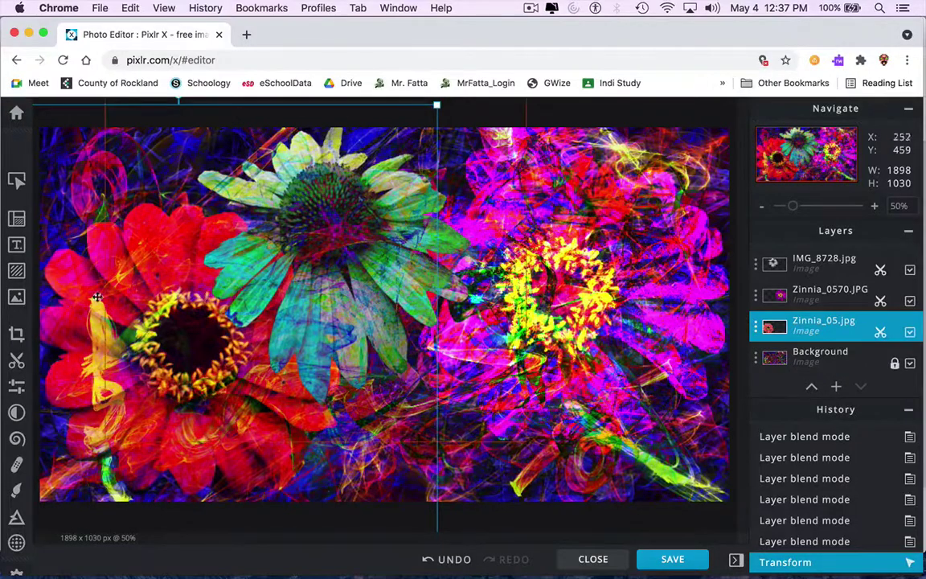
{"action": "left_click", "coordinate": [816, 356]}
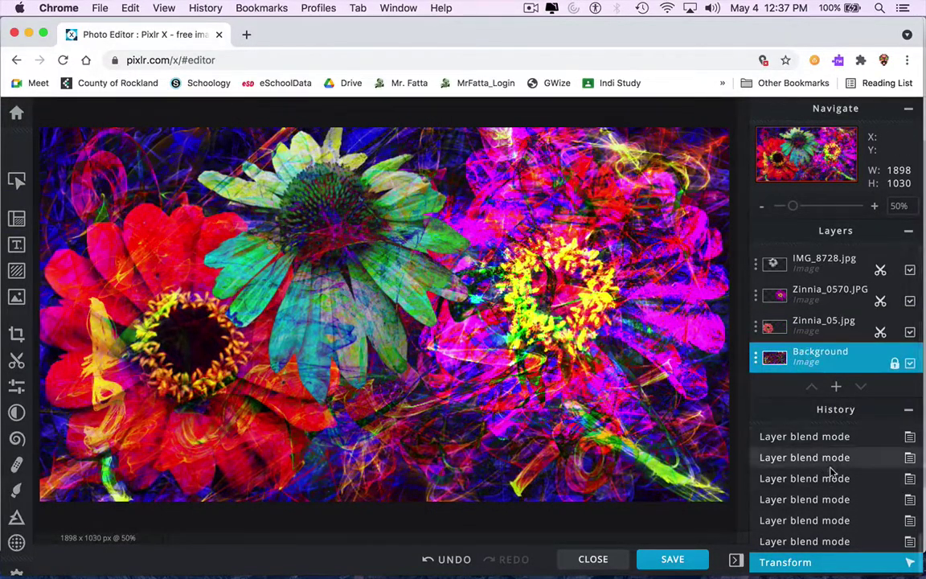